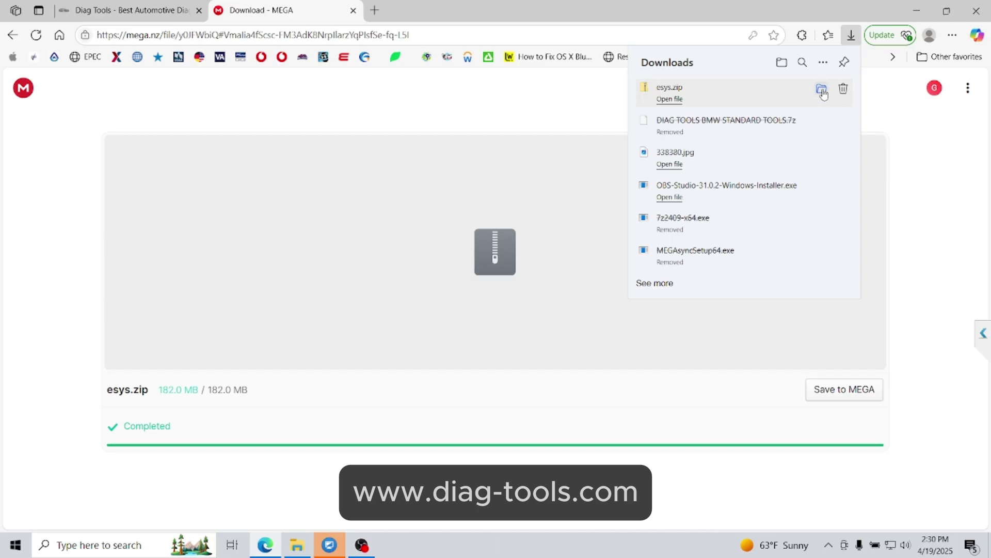
# - Move the downloaded 182 MB esys.zip from the Downloads folder onto the desktop
pyautogui.click(823, 91)
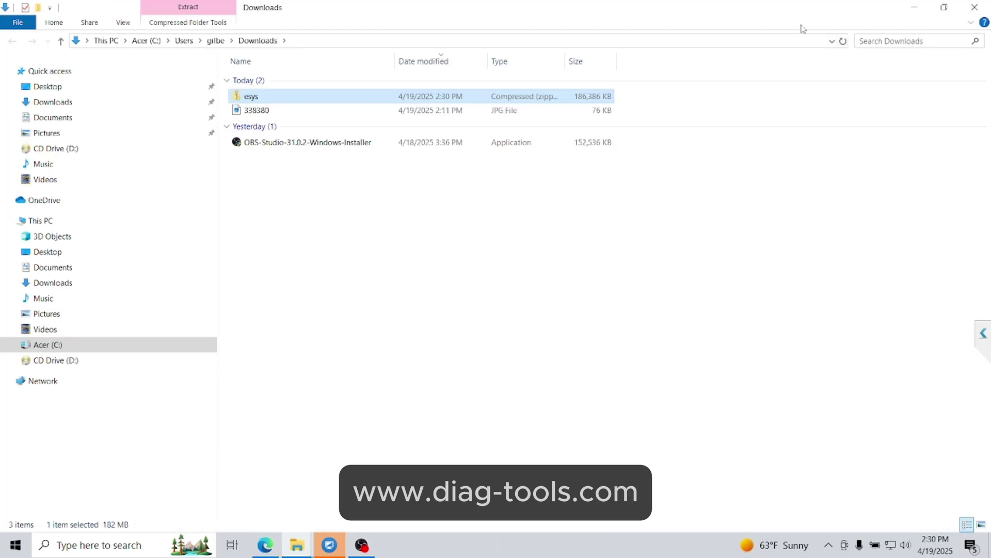
pyautogui.doubleClick(815, 17)
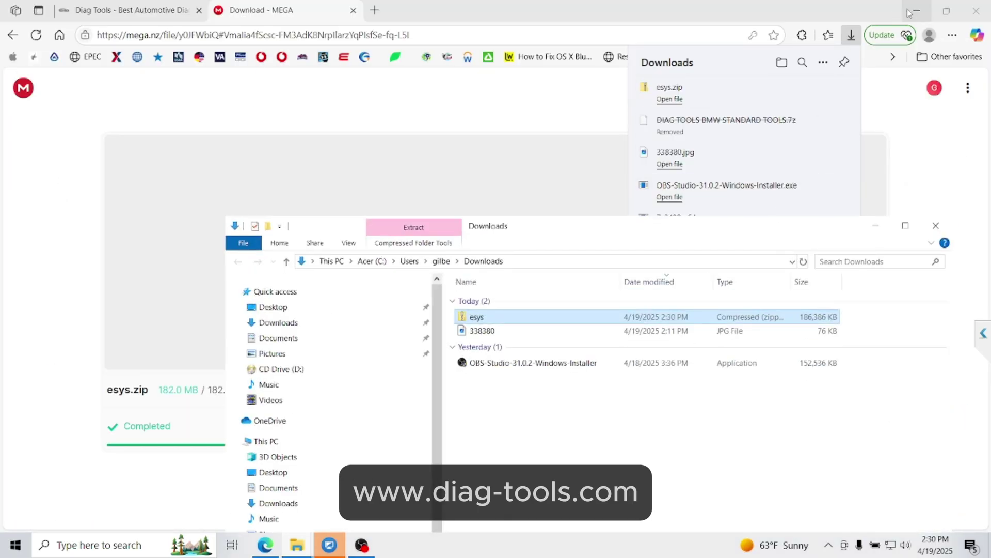
pyautogui.click(915, 9)
pyautogui.moveTo(536, 316); pyautogui.dragTo(557, 136)
pyautogui.click(937, 226)
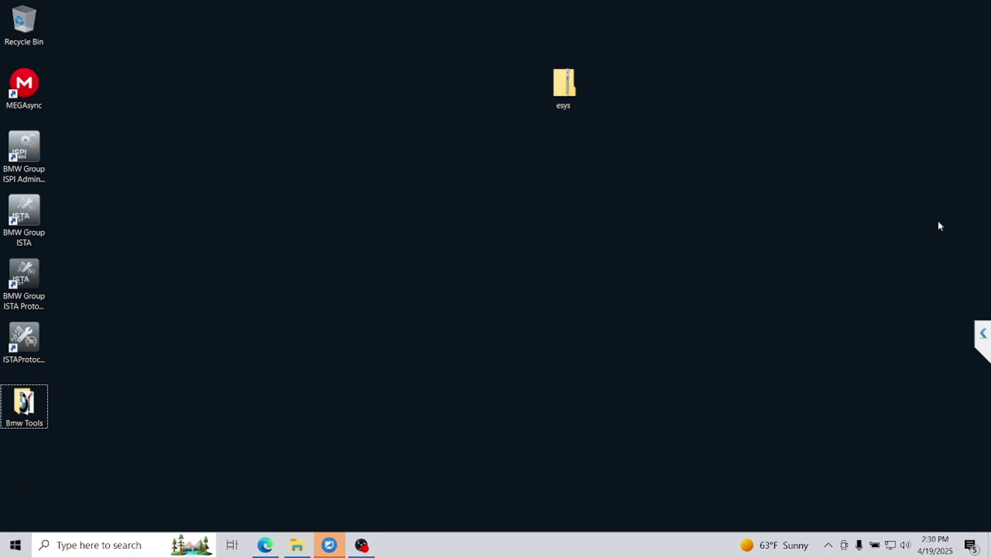
pyautogui.click(829, 545)
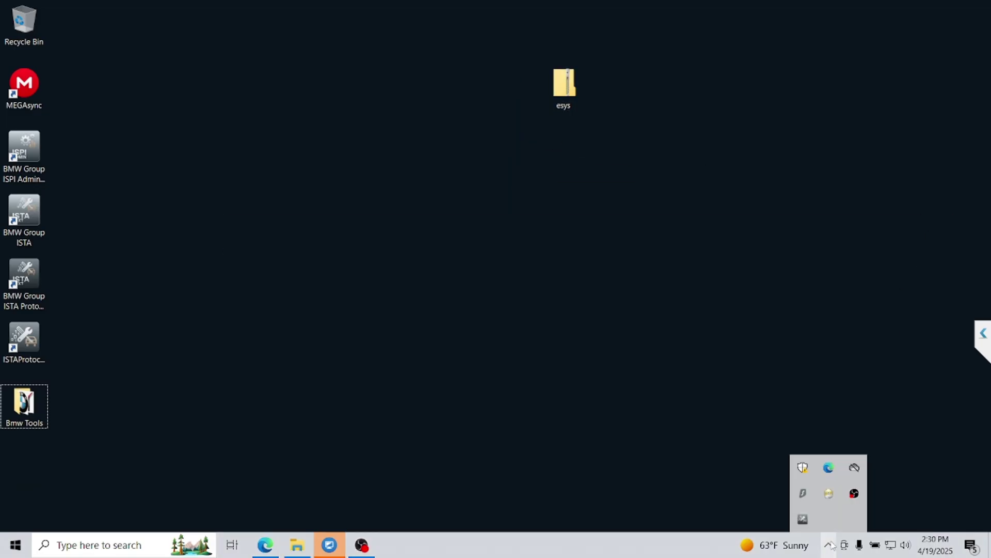
# - Switch Real-time protection off under Virus & threat protection settings in Windows Security
pyautogui.click(813, 473)
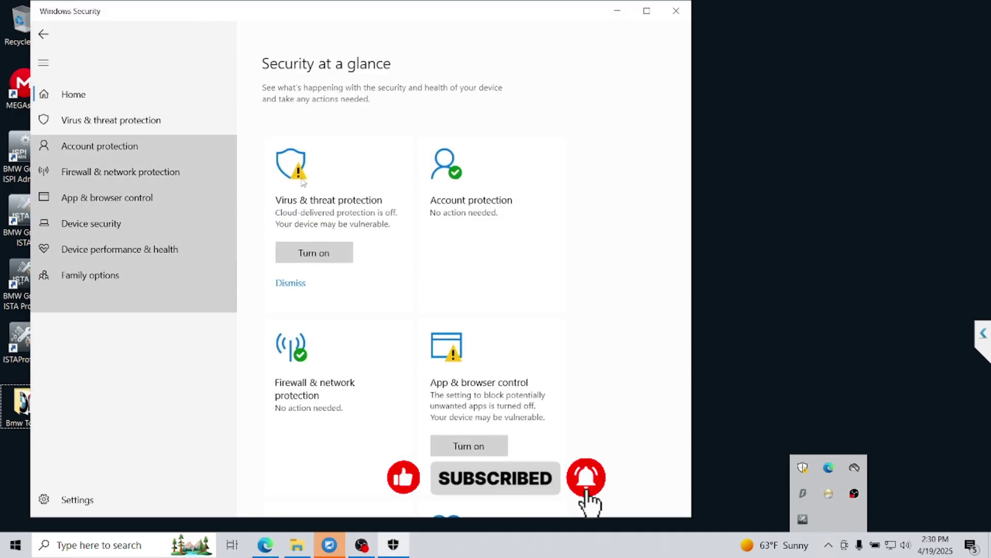
pyautogui.click(331, 300)
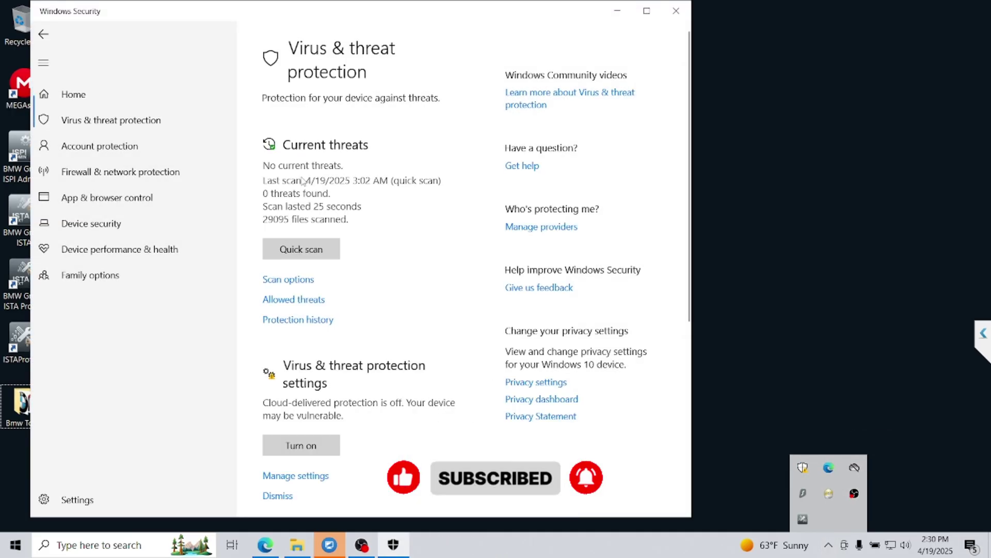
pyautogui.click(295, 475)
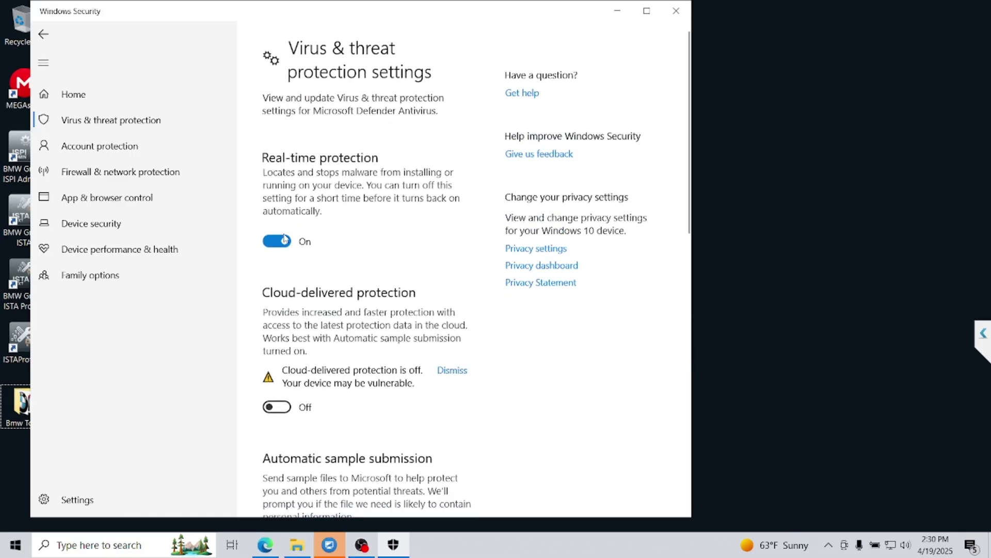
pyautogui.click(676, 10)
pyautogui.moveTo(565, 85); pyautogui.dragTo(319, 155)
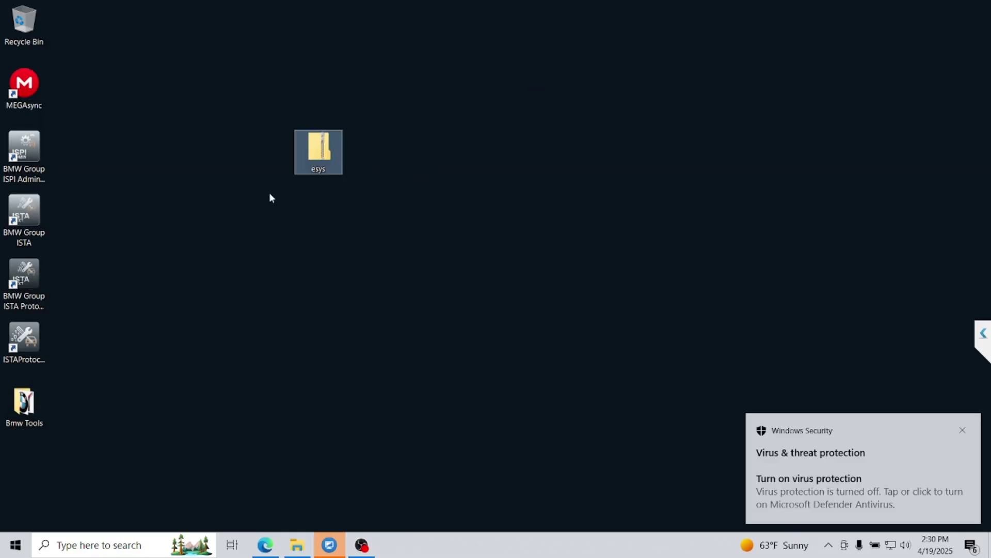
# - Extract esys.zip to "esys\" with 7-Zip, place the folder beside the zip, and open it
pyautogui.click(226, 239)
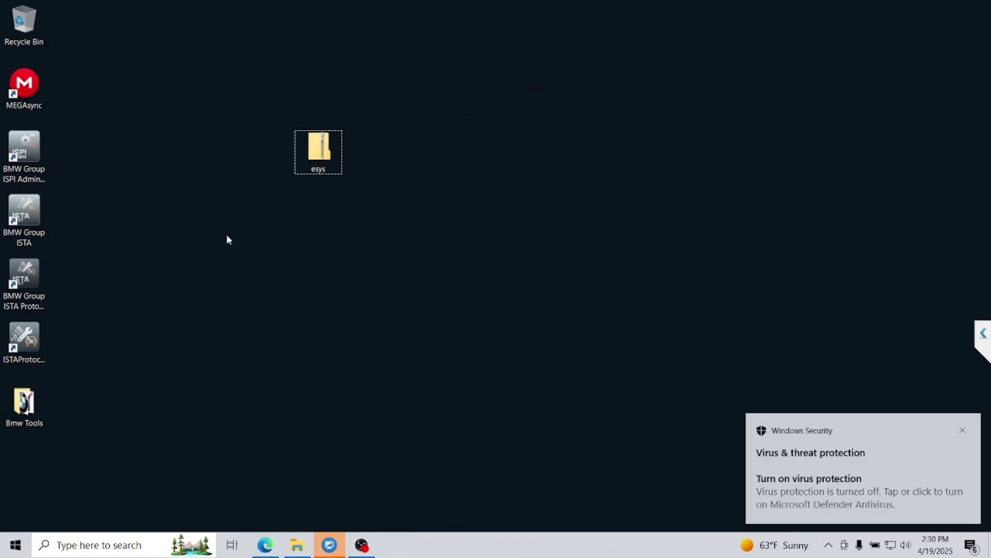
pyautogui.click(963, 431)
pyautogui.rightClick(328, 153)
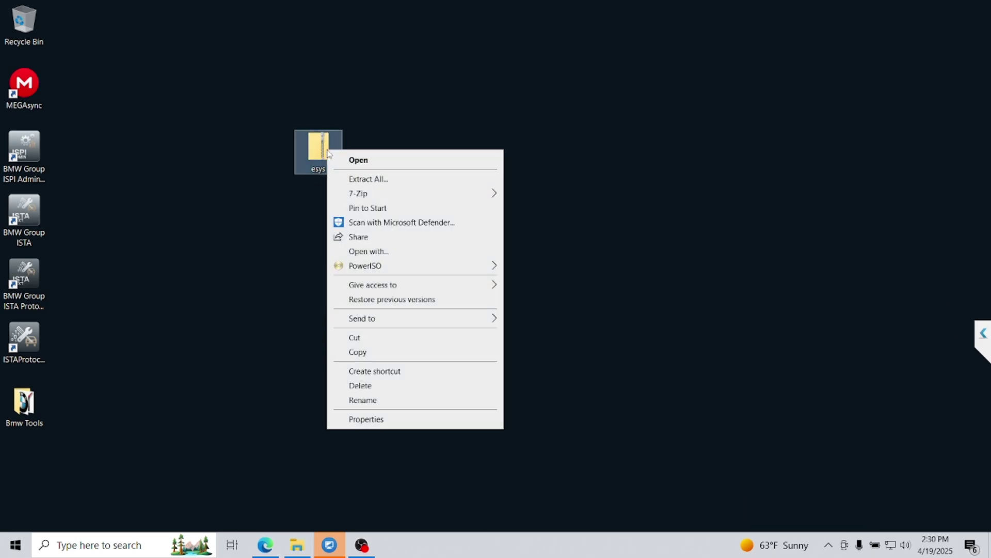
pyautogui.moveTo(416, 197)
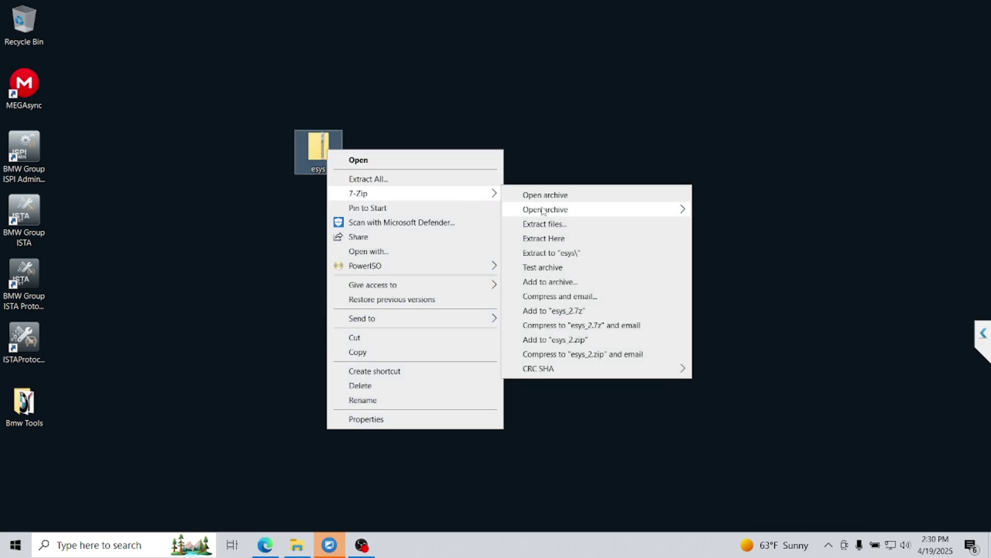
pyautogui.click(561, 253)
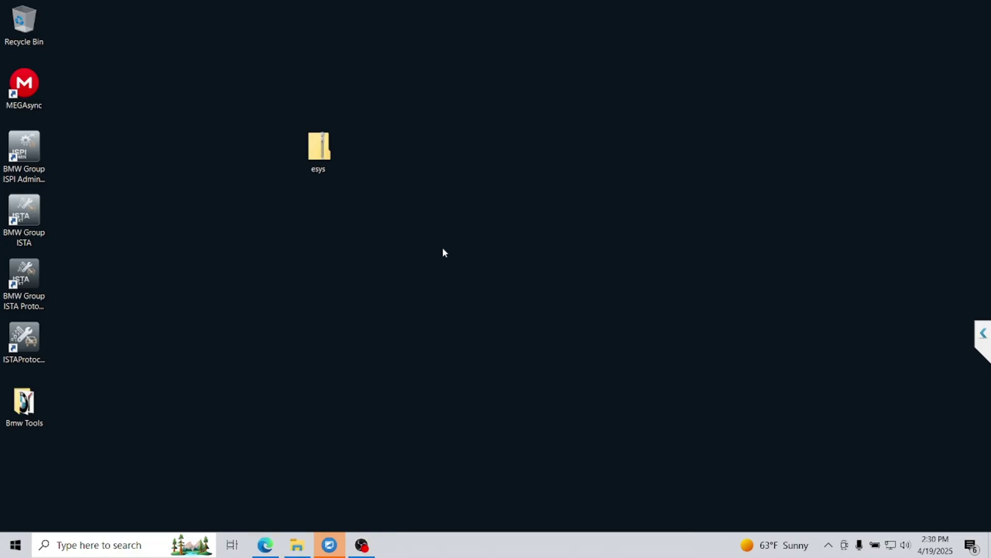
pyautogui.moveTo(38, 466); pyautogui.dragTo(376, 151)
pyautogui.doubleClick(366, 157)
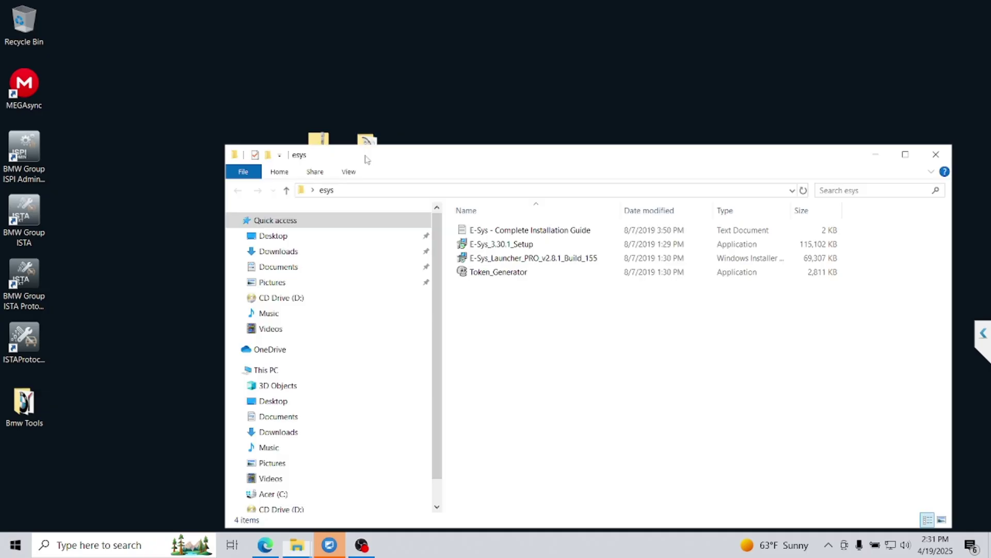
# - Launch the E-Sys_3.30.1_Setup installer with English as the setup language
pyautogui.click(508, 248)
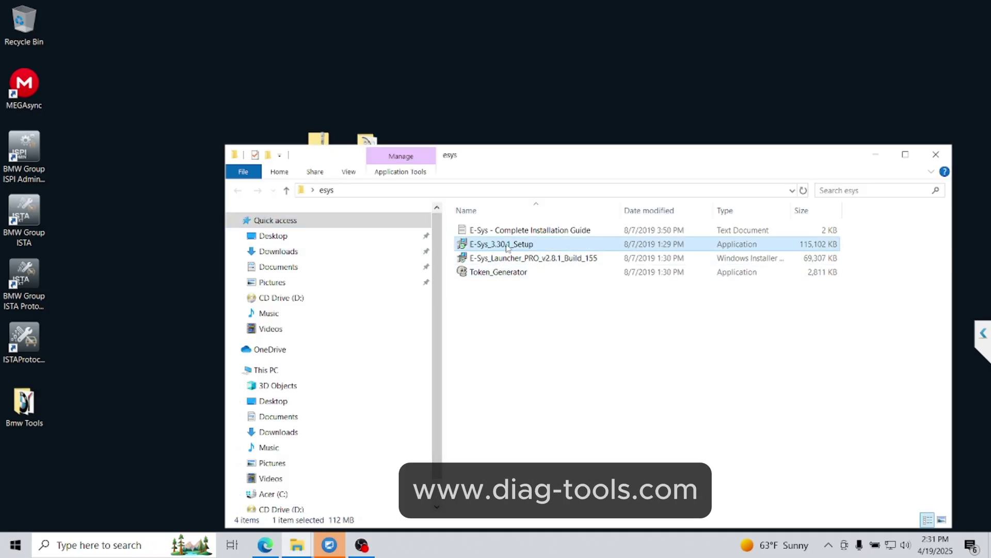
pyautogui.doubleClick(522, 247)
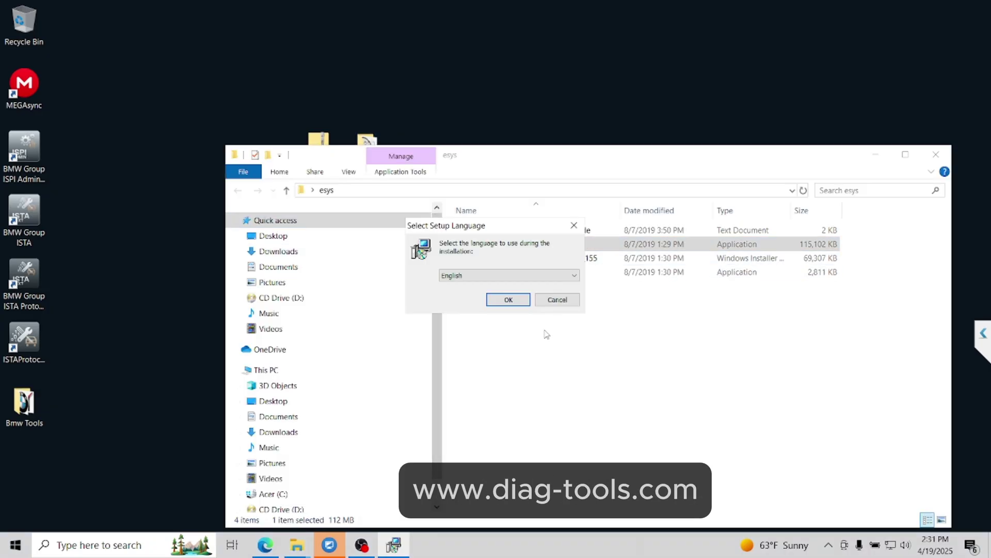
pyautogui.click(876, 154)
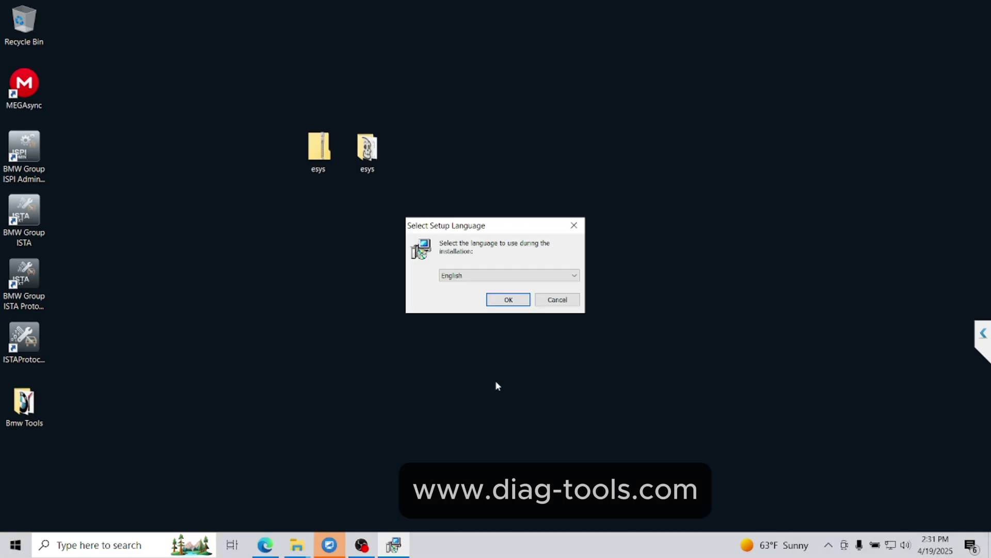
pyautogui.click(505, 305)
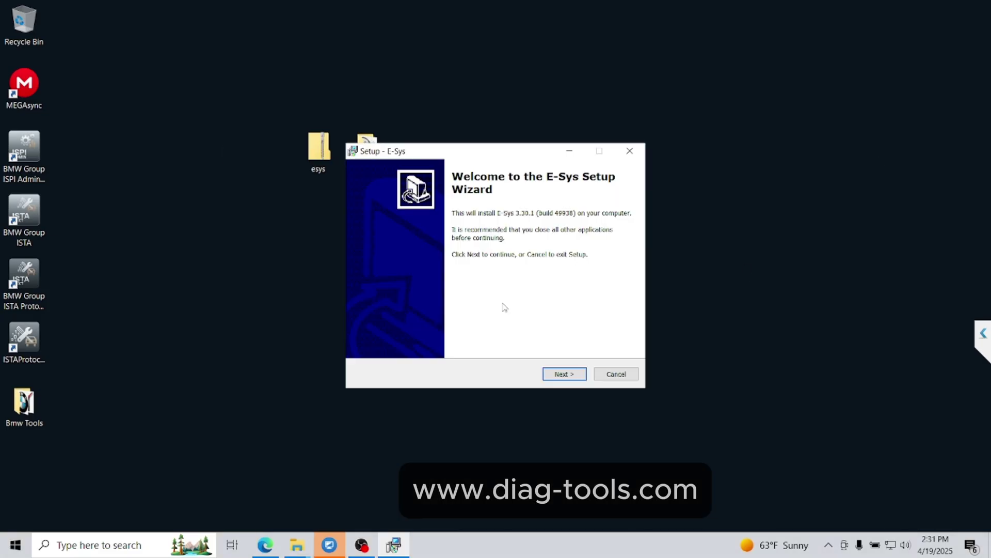
pyautogui.click(565, 376)
# - Accept the license, keep the default location, C:\Data path and desktop icon, and install
pyautogui.click(432, 337)
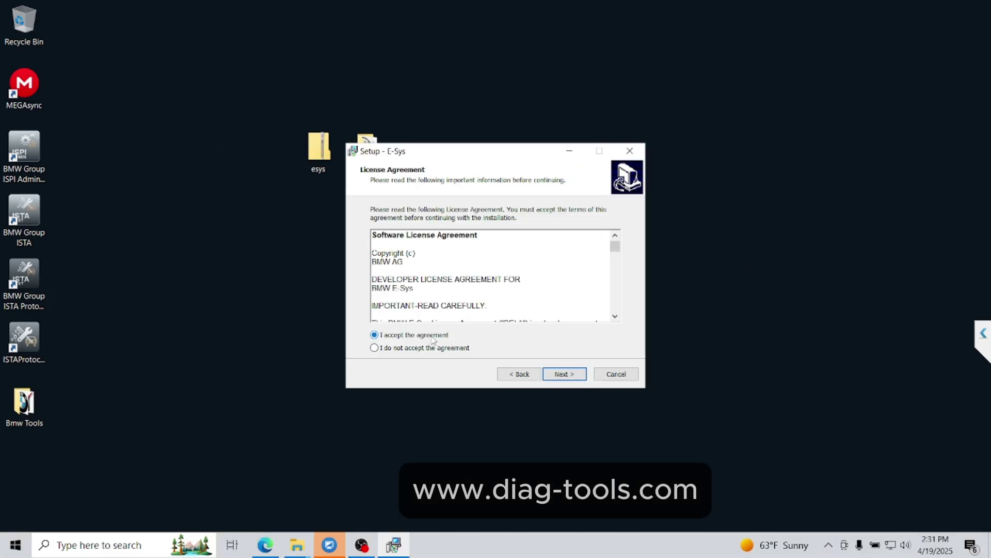
pyautogui.click(567, 376)
pyautogui.click(567, 375)
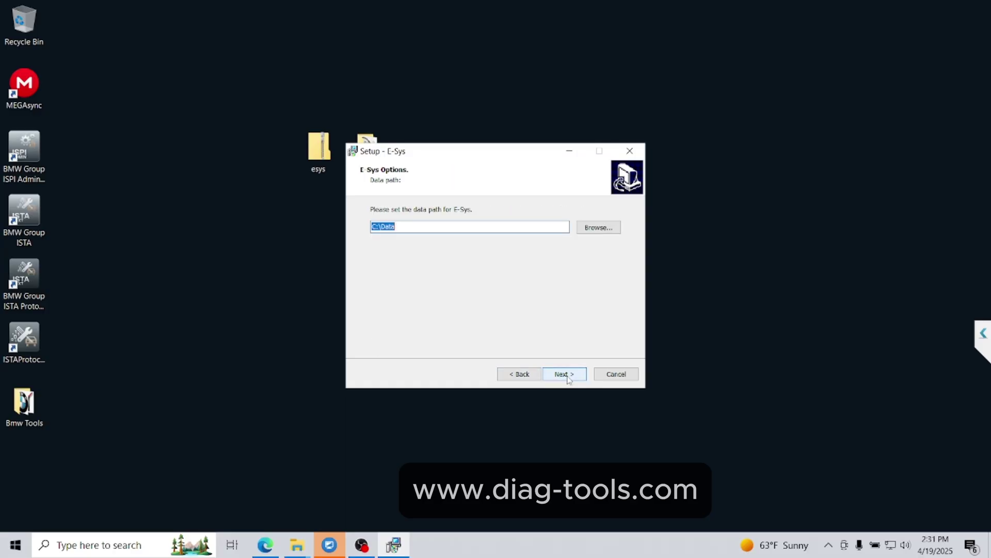
pyautogui.click(567, 375)
pyautogui.click(567, 375)
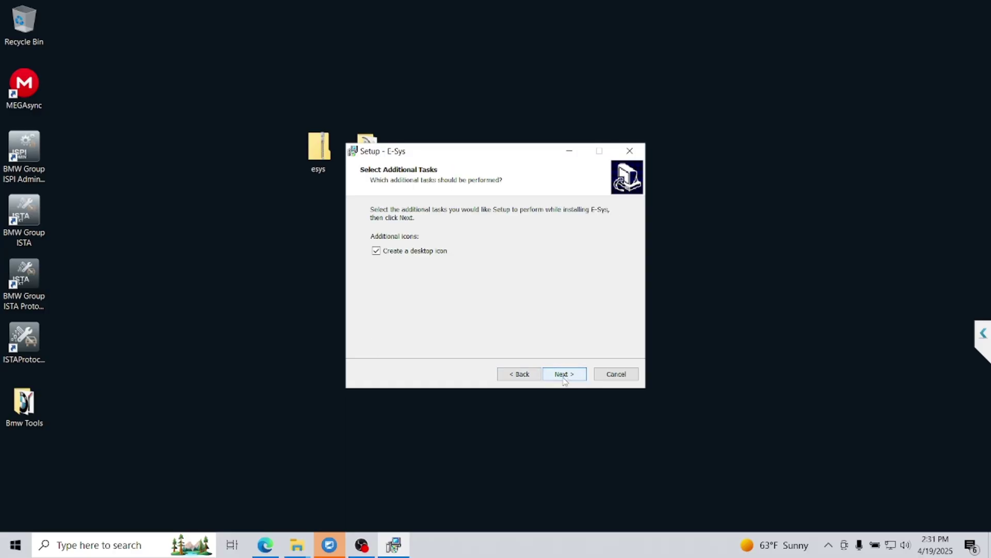
pyautogui.click(565, 377)
pyautogui.click(564, 377)
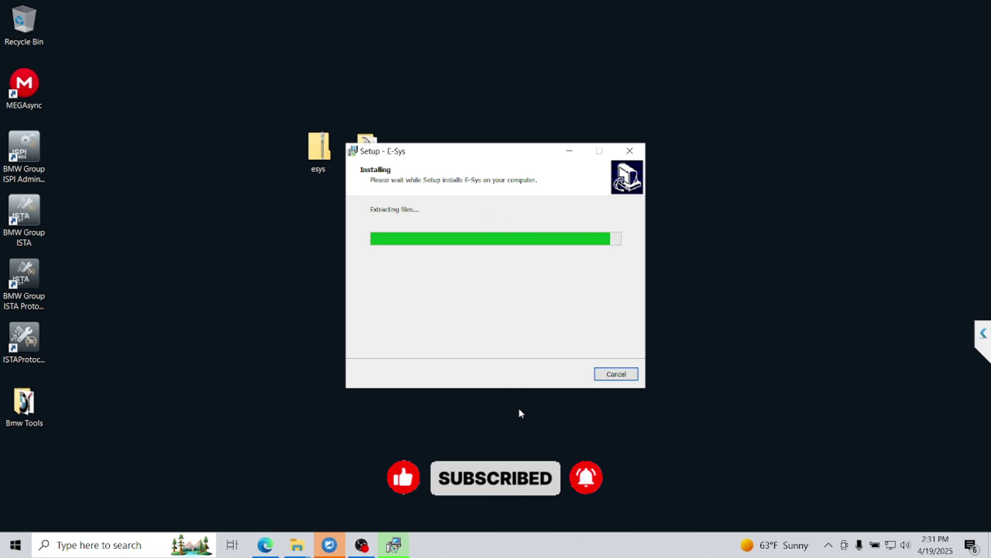
pyautogui.click(582, 371)
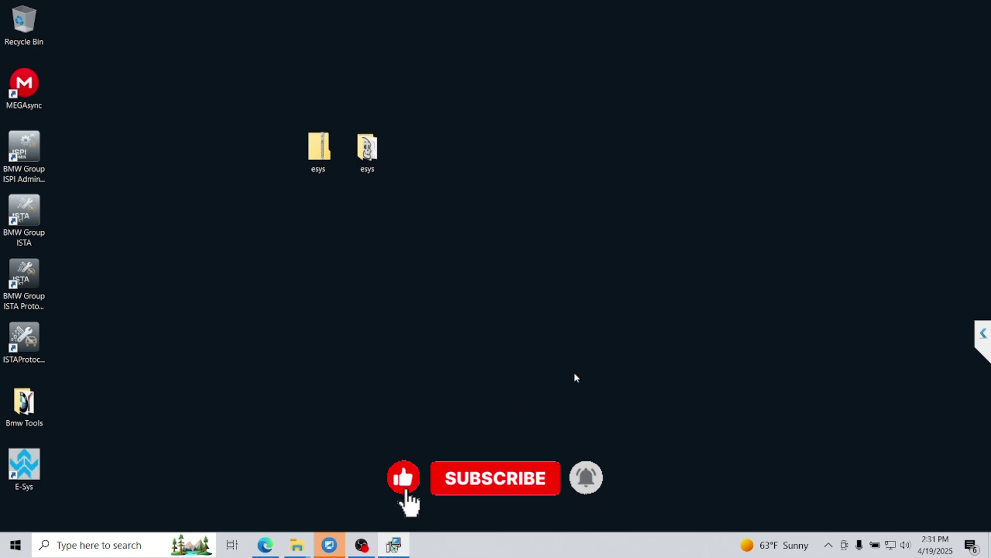
# - Install E-Sys_Launcher_PRO_v2.8.1_Build_155 from the esys folder with its default installation folder
pyautogui.click(363, 161)
pyautogui.doubleClick(363, 161)
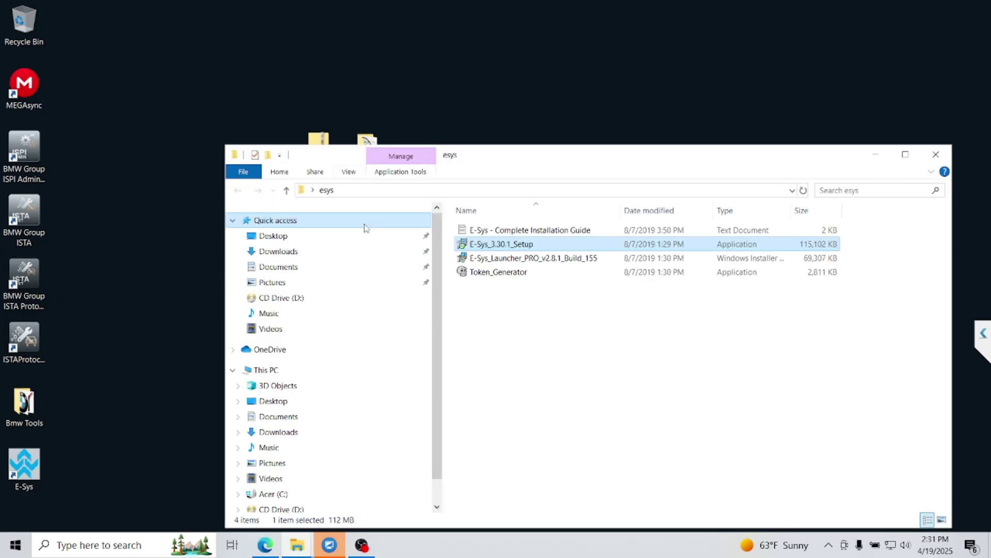
pyautogui.doubleClick(413, 257)
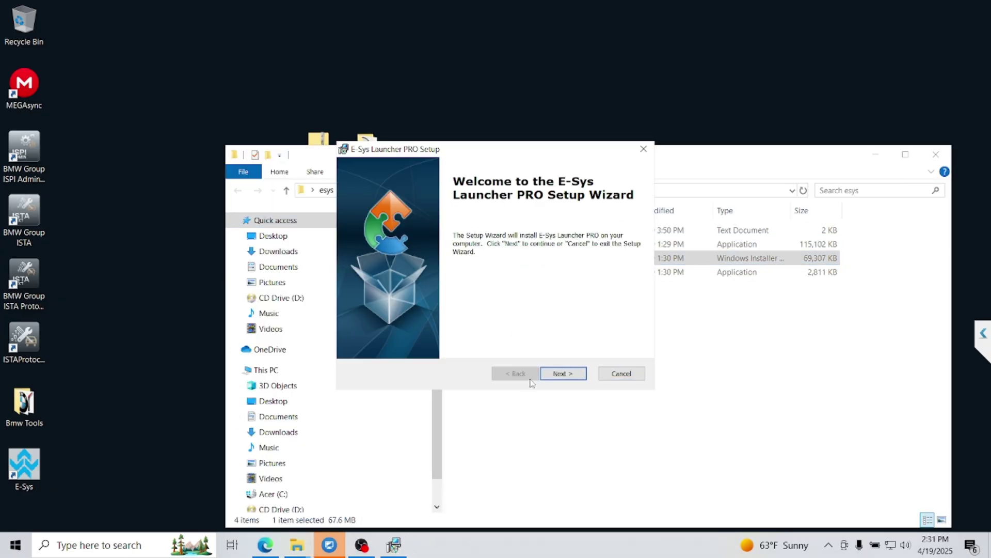
pyautogui.click(561, 376)
pyautogui.click(563, 376)
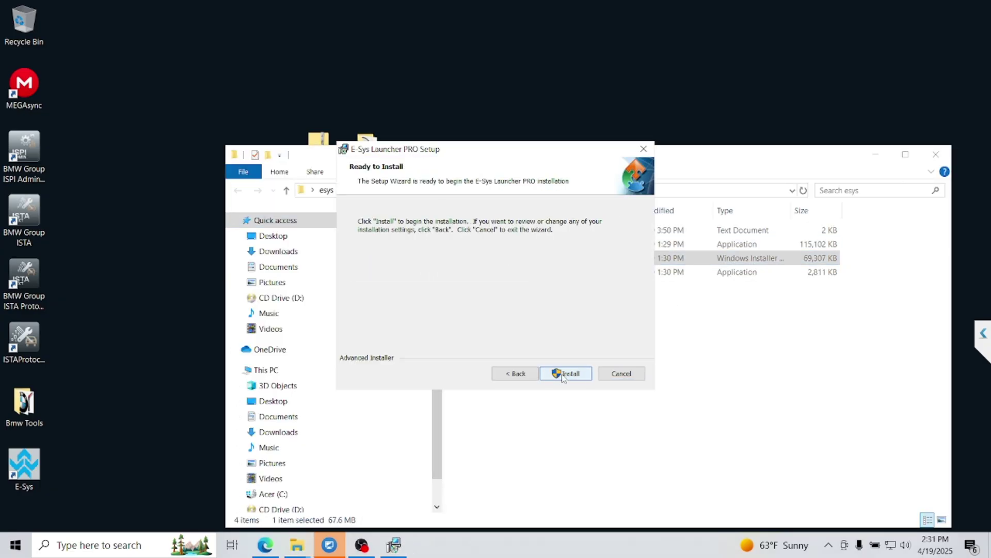
pyautogui.click(566, 373)
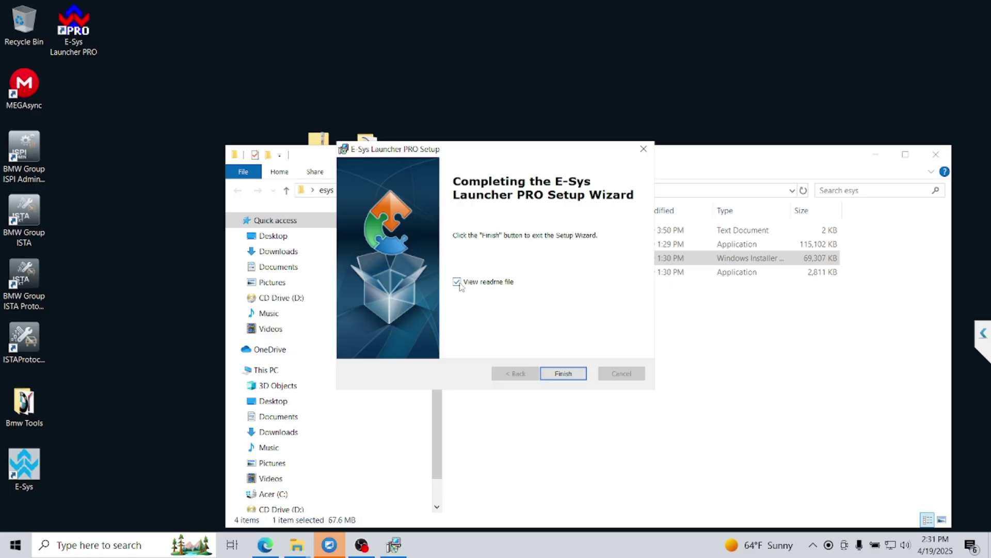
pyautogui.click(548, 373)
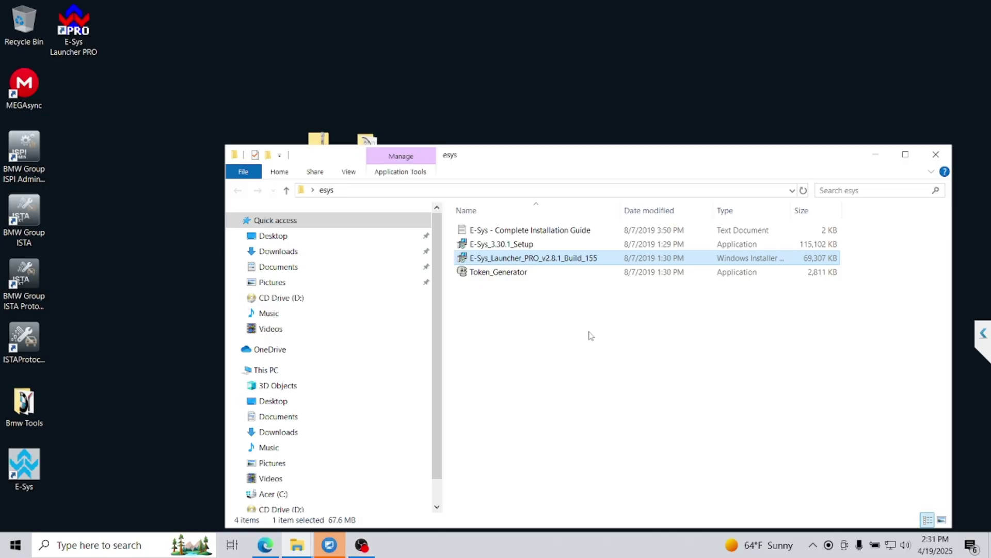
# - Launch Token_Generator from the esys folder, close Explorer, and move the TokenBuster window aside
pyautogui.doubleClick(520, 273)
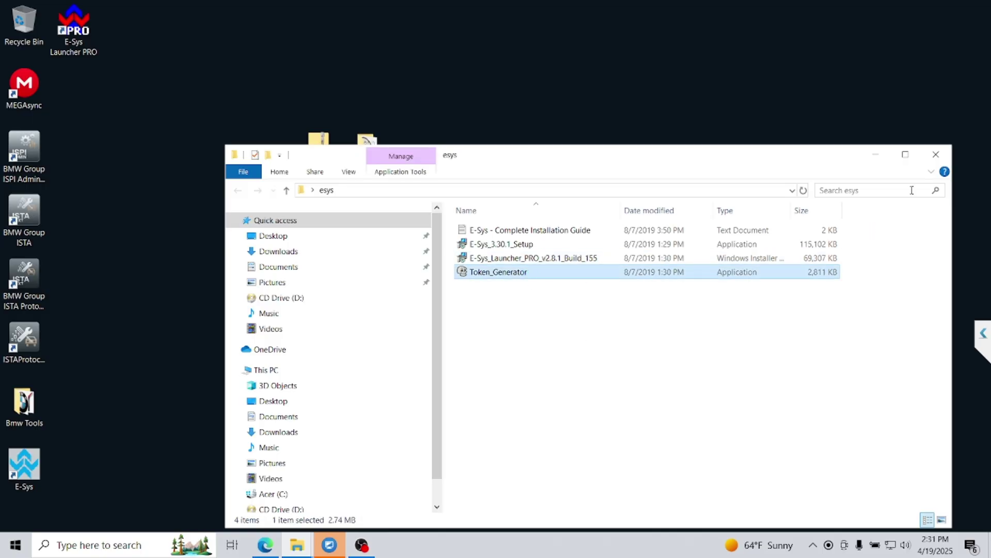
pyautogui.click(935, 154)
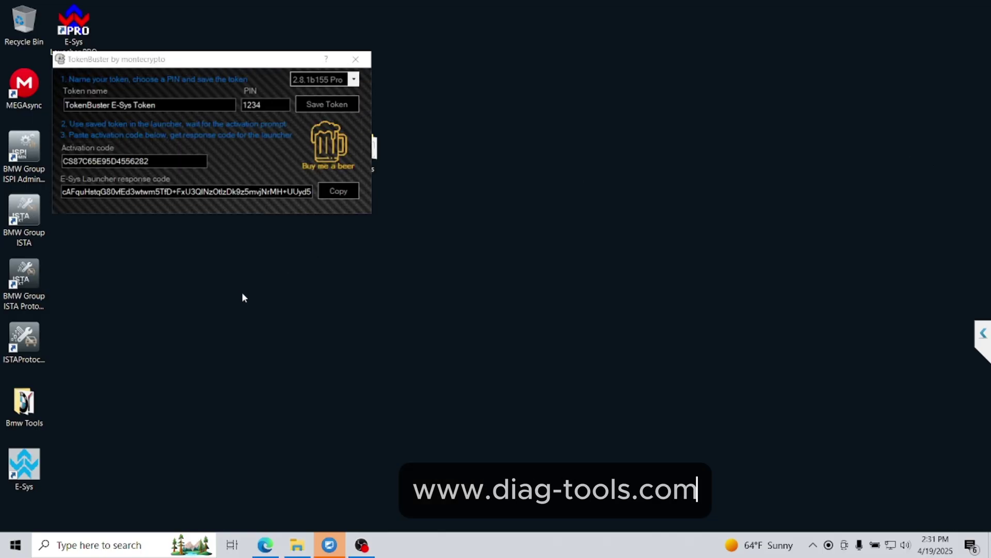
pyautogui.moveTo(260, 64); pyautogui.dragTo(755, 229)
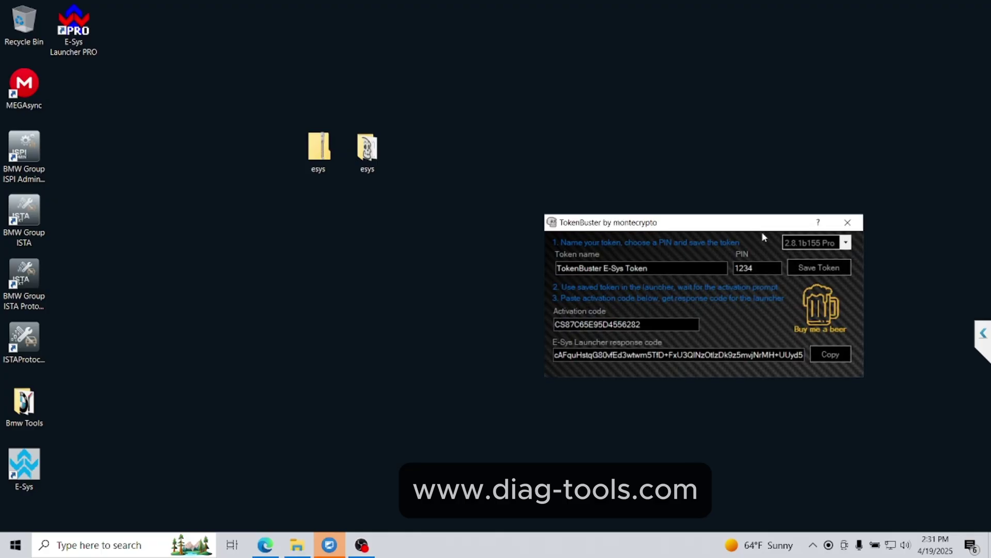
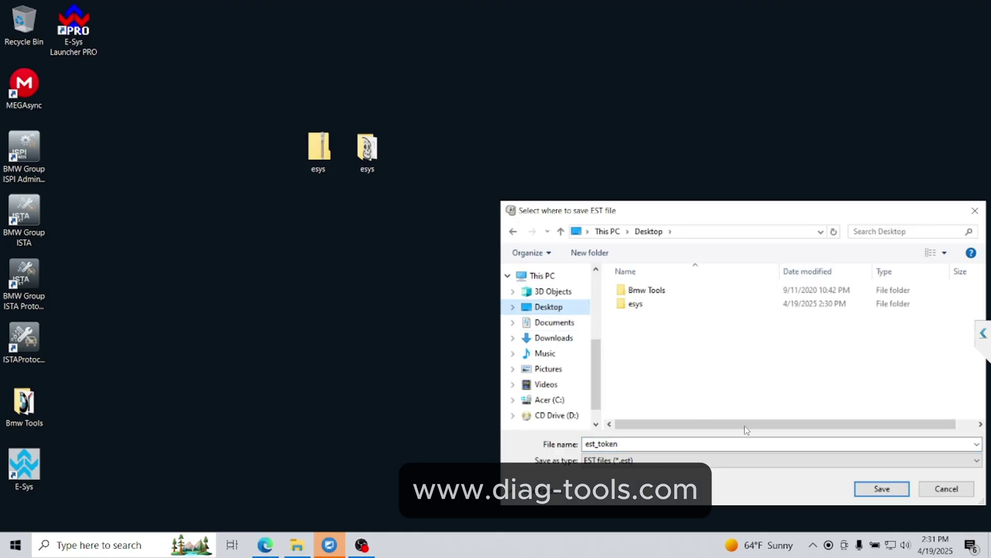
# - Save the E-Sys token as est_token.est in the Desktop folder
pyautogui.click(883, 491)
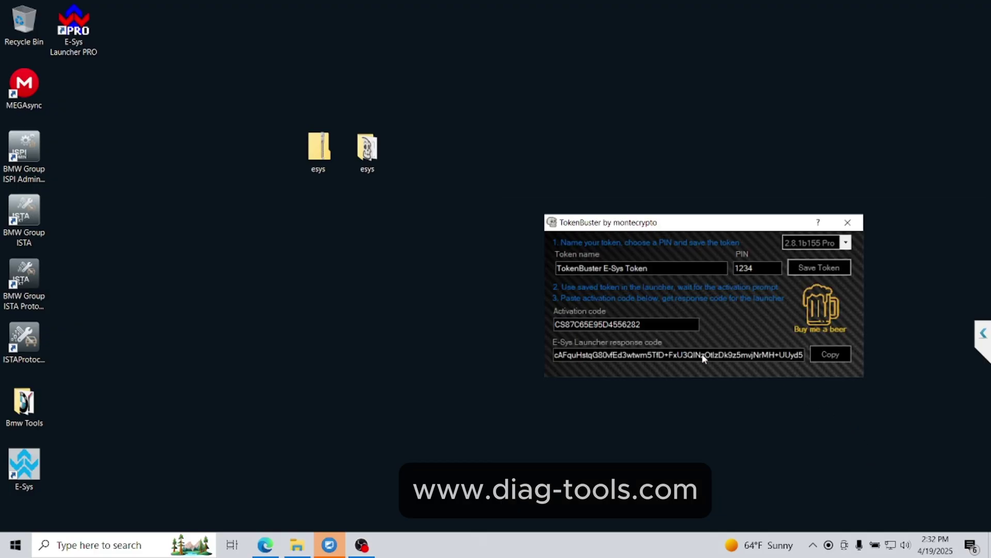
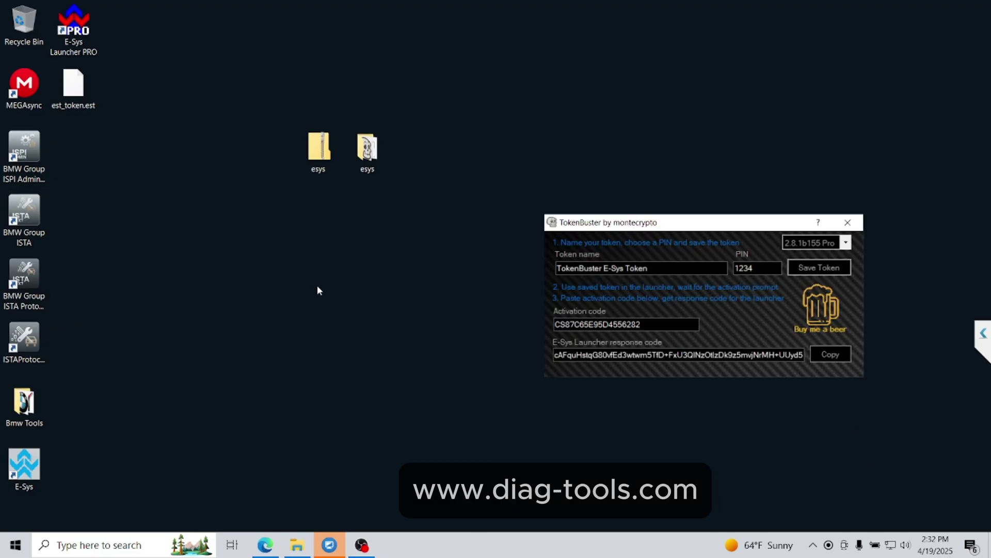
# - Launch E-Sys Launcher PRO and add an E-Sys entry at C:\EC-Apps\ESG\E-Sys
pyautogui.doubleClick(72, 41)
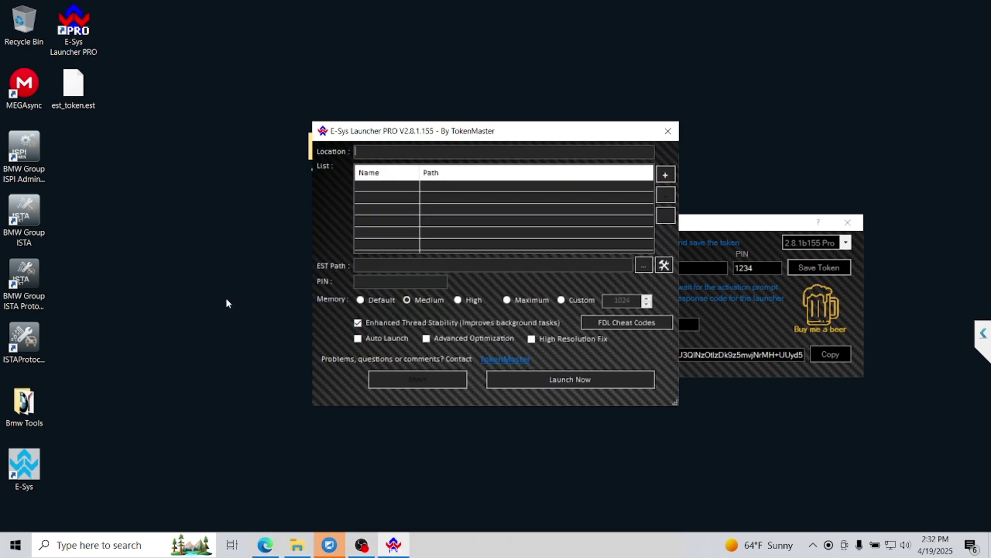
pyautogui.moveTo(539, 135); pyautogui.dragTo(348, 124)
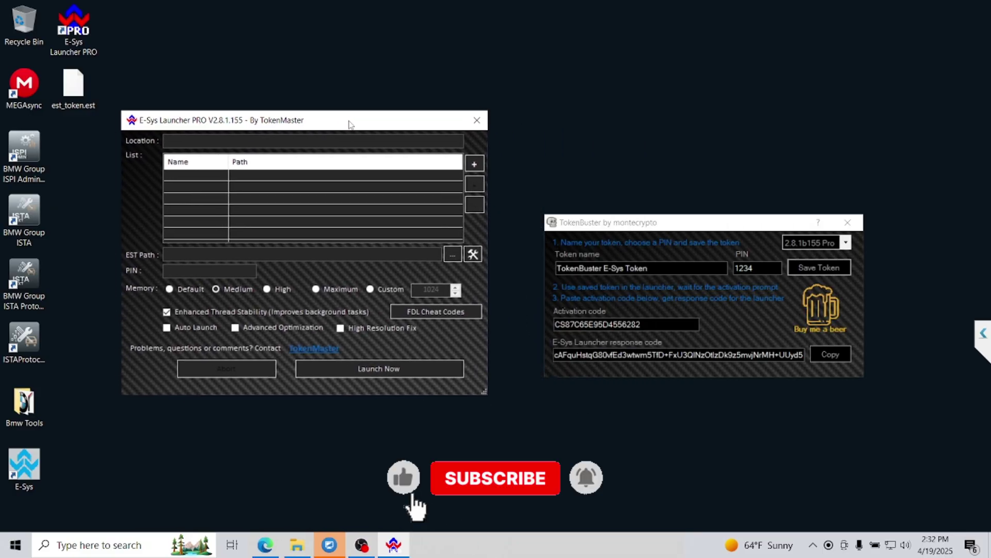
pyautogui.click(474, 164)
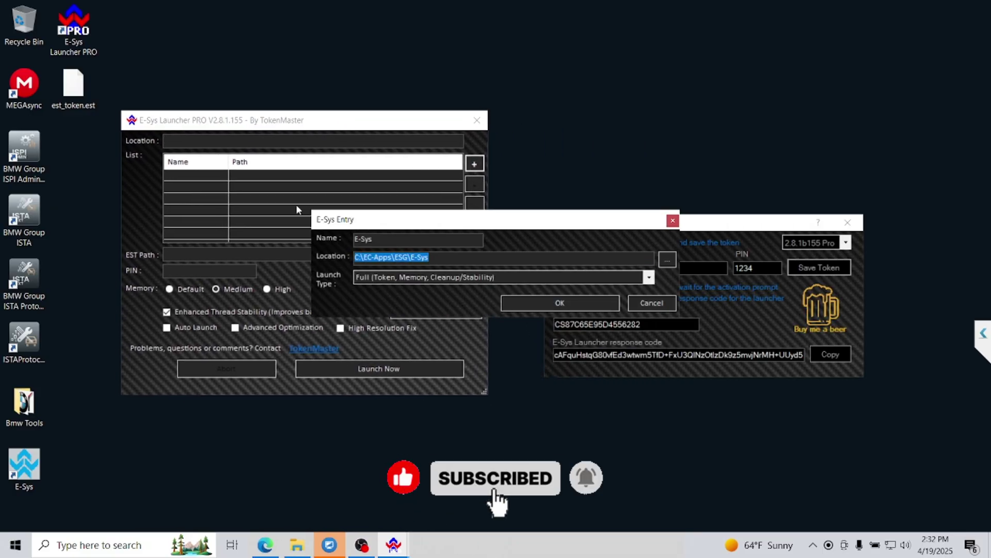
pyautogui.click(558, 305)
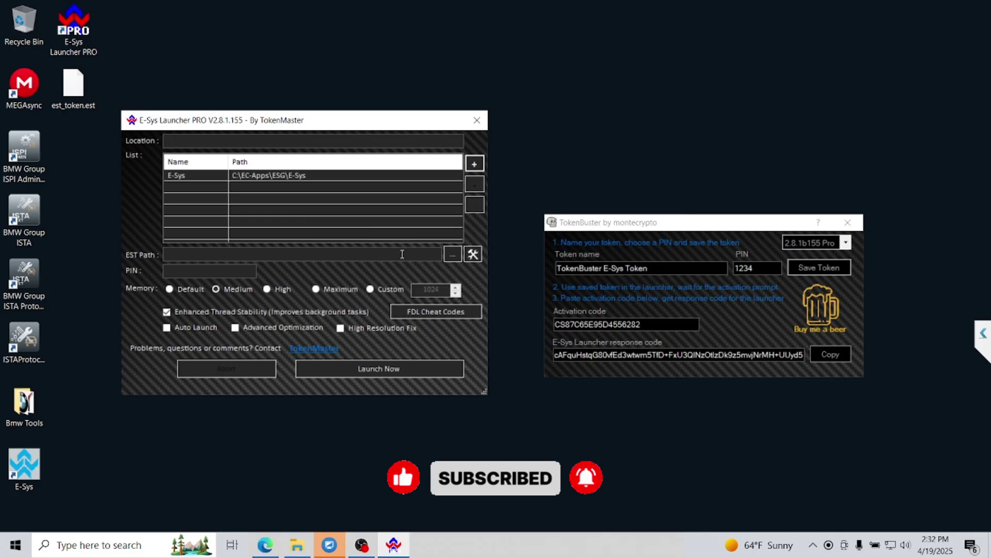
# - Set the EST path to est_token.est on the Desktop and enter the PIN
pyautogui.click(453, 254)
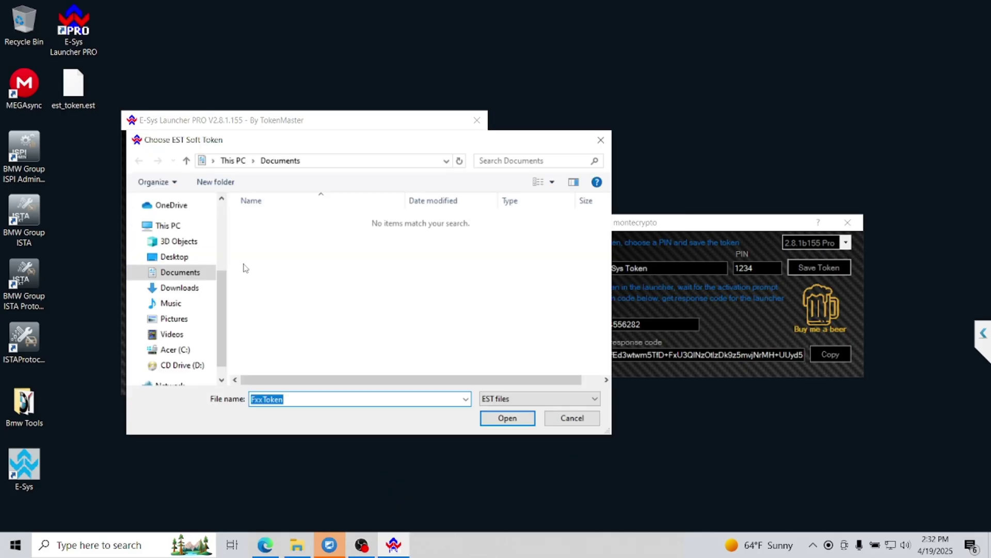
pyautogui.click(174, 257)
pyautogui.click(283, 248)
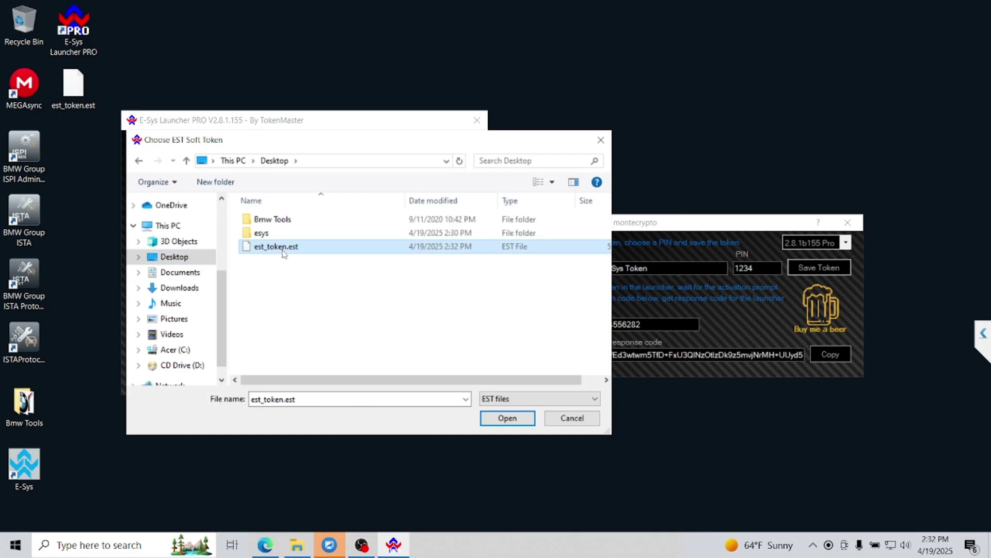
pyautogui.click(507, 418)
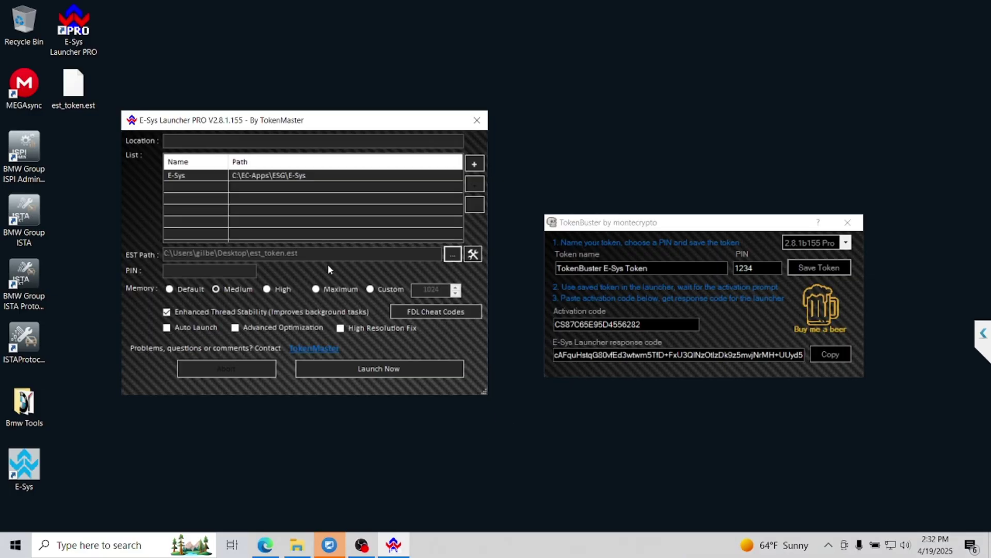
pyautogui.write('123')
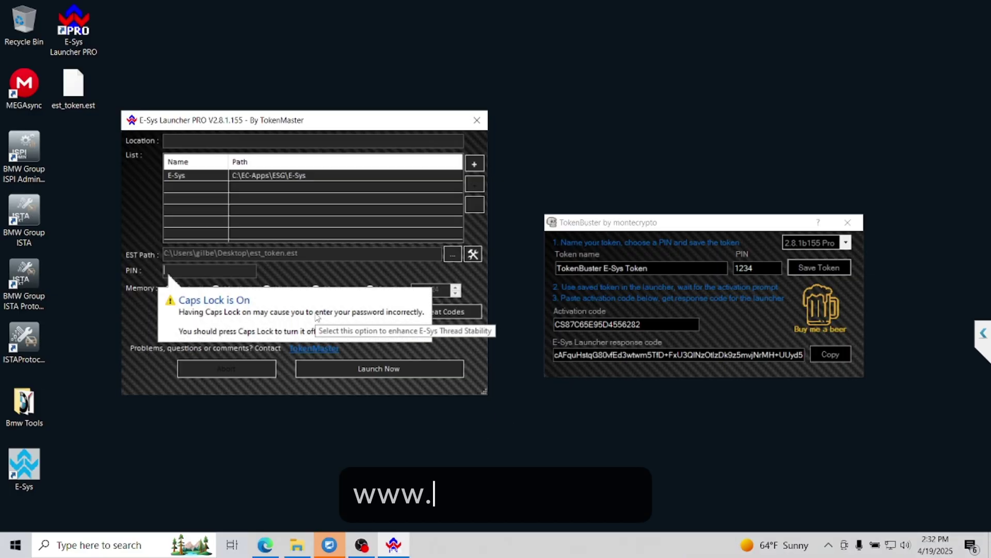
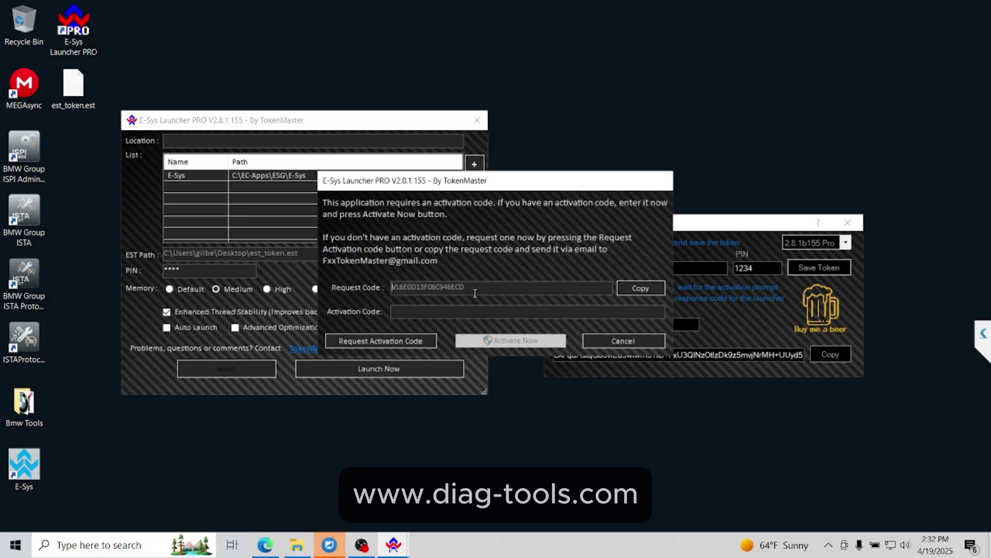
# - Copy the launcher's request code into TokenBuster's activation code field to generate a response
pyautogui.moveTo(469, 288); pyautogui.dragTo(384, 284)
pyautogui.rightClick(412, 284)
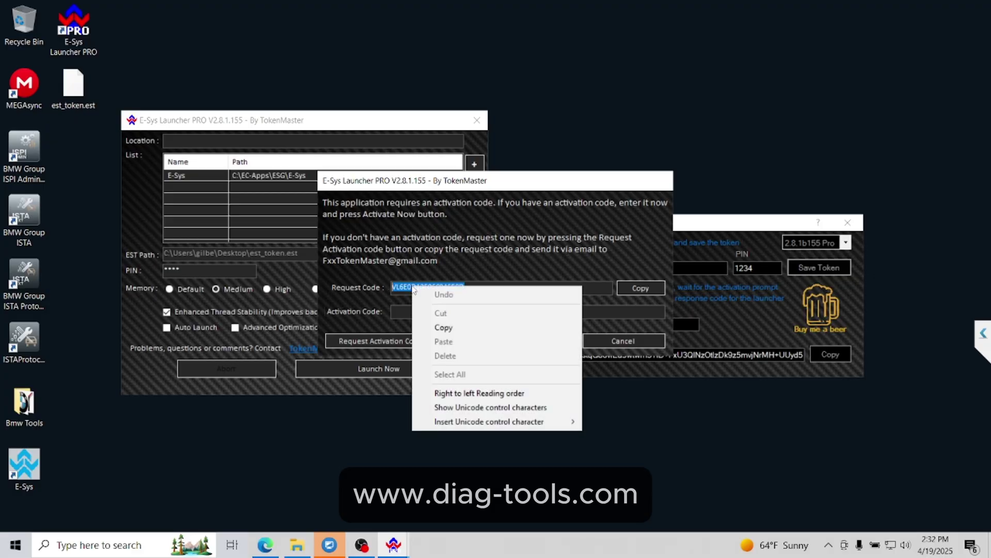
pyautogui.click(437, 327)
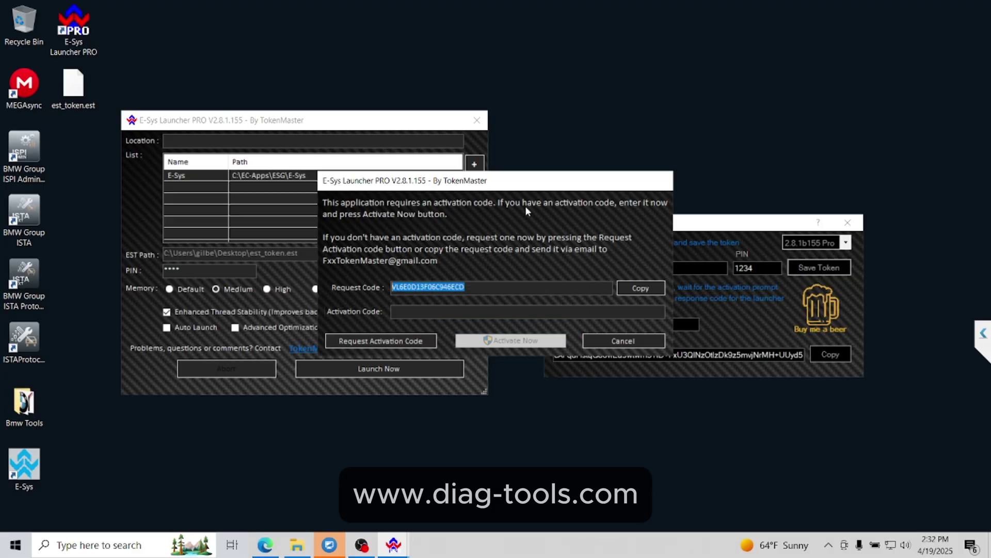
pyautogui.moveTo(538, 186); pyautogui.dragTo(371, 188)
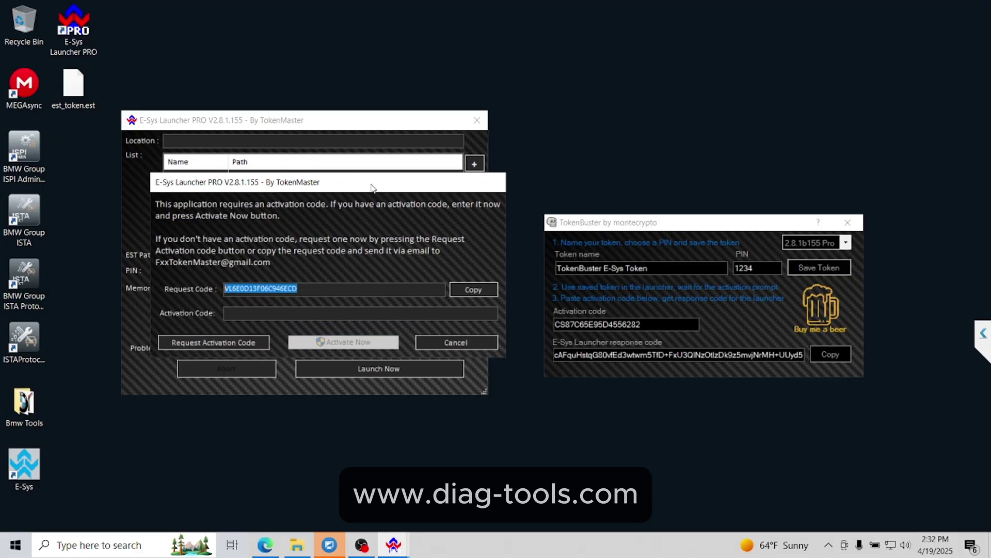
pyautogui.click(657, 324)
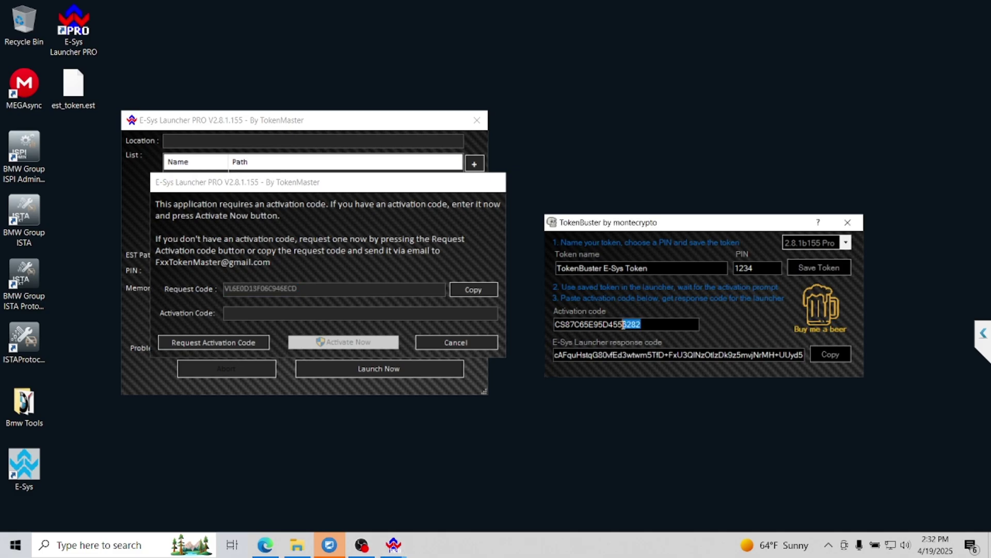
pyautogui.moveTo(623, 324); pyautogui.dragTo(565, 325)
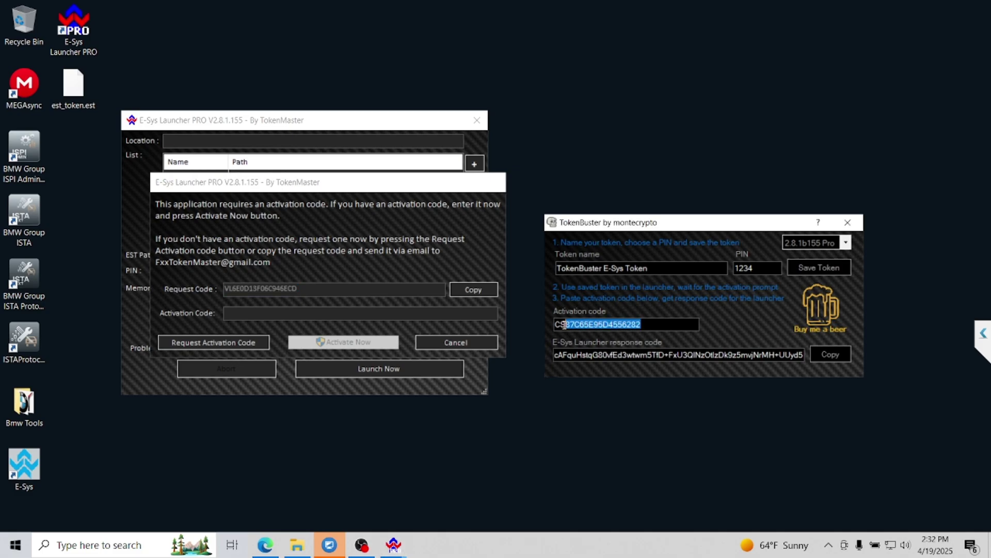
pyautogui.rightClick(631, 324)
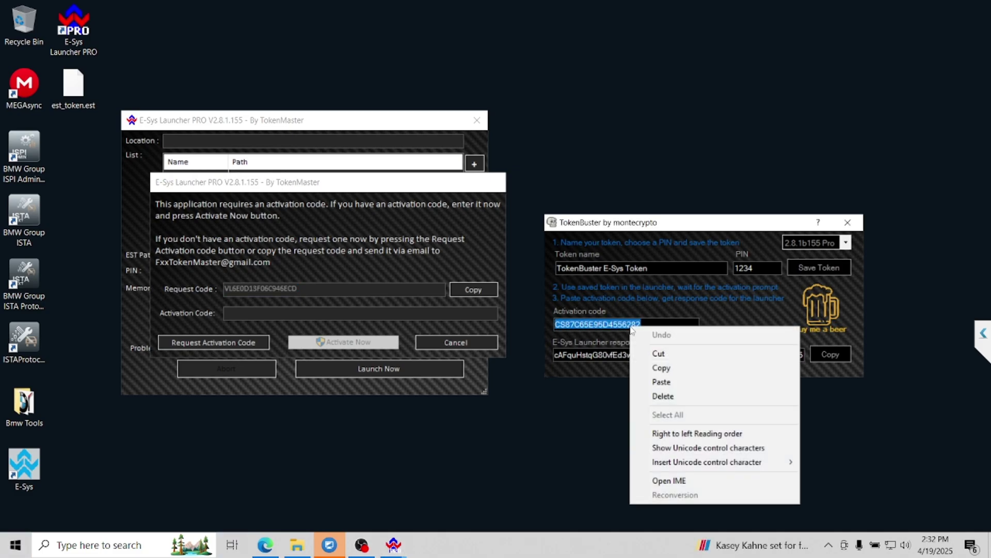
pyautogui.click(661, 383)
# - Paste TokenBuster's response code into the launcher's Activation Code field and activate
pyautogui.click(830, 355)
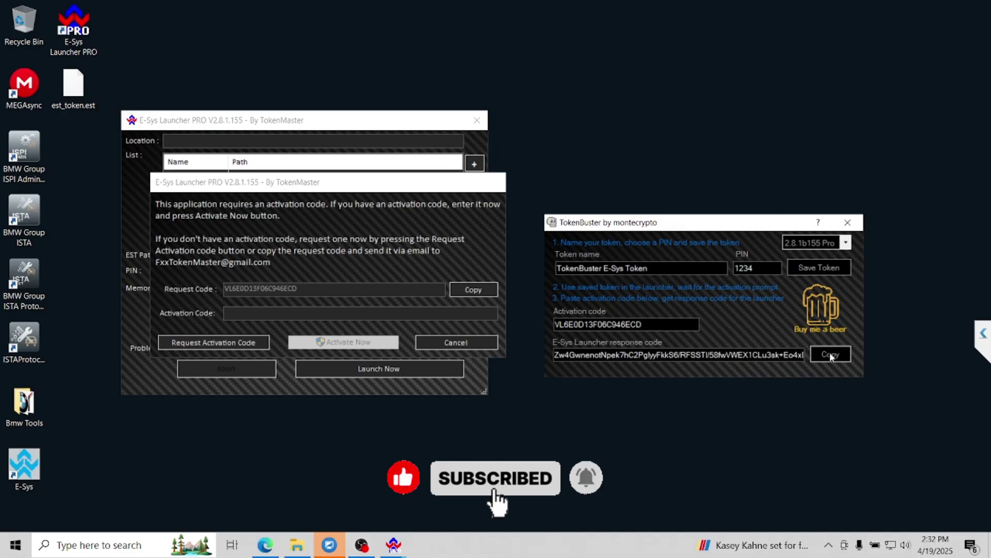
pyautogui.rightClick(424, 315)
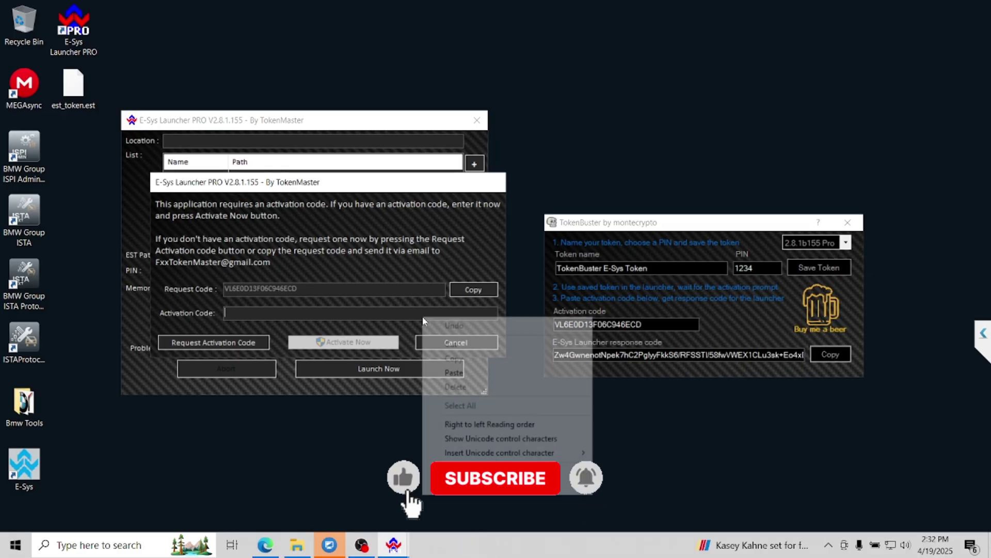
pyautogui.click(455, 373)
pyautogui.click(363, 344)
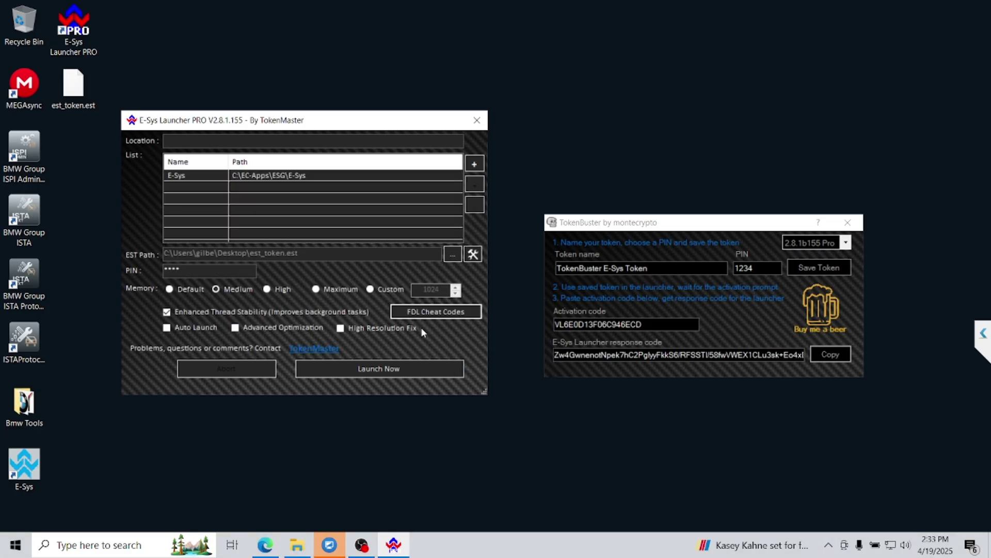
# - Enable all twelve listed FDL cheat codes, confirm with OK, and close TokenBuster
pyautogui.click(444, 312)
pyautogui.click(365, 181)
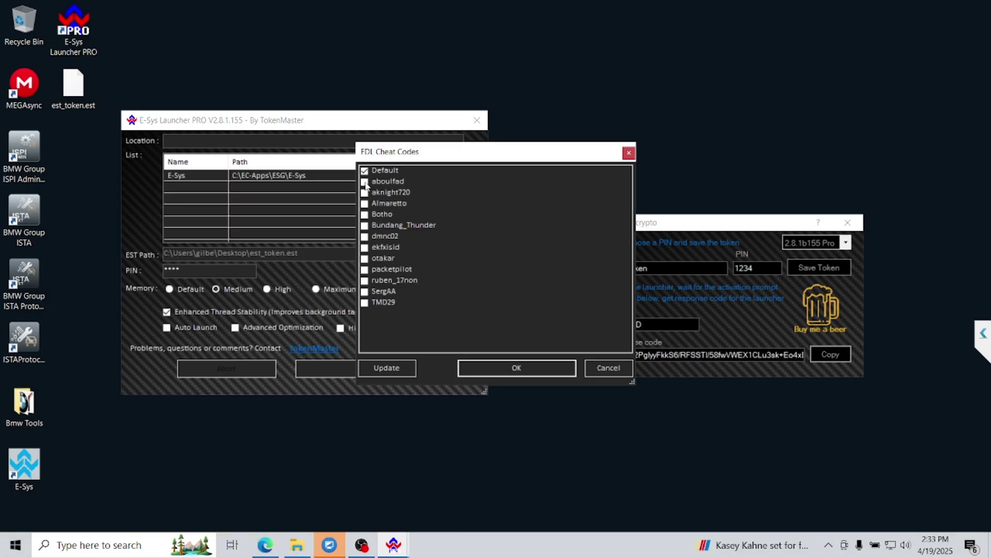
pyautogui.click(365, 192)
pyautogui.click(364, 203)
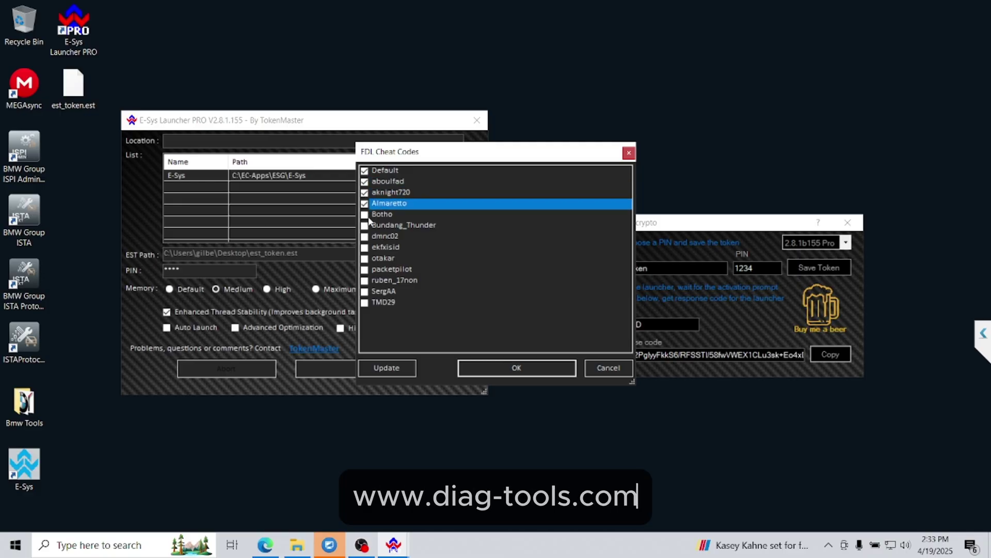
pyautogui.click(364, 214)
pyautogui.click(365, 225)
pyautogui.click(365, 236)
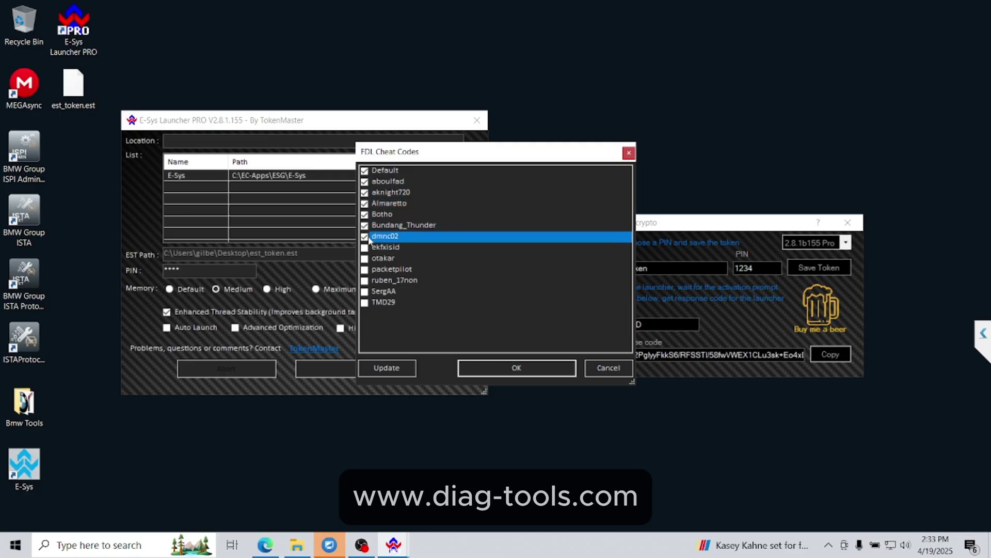
pyautogui.click(365, 247)
pyautogui.click(364, 258)
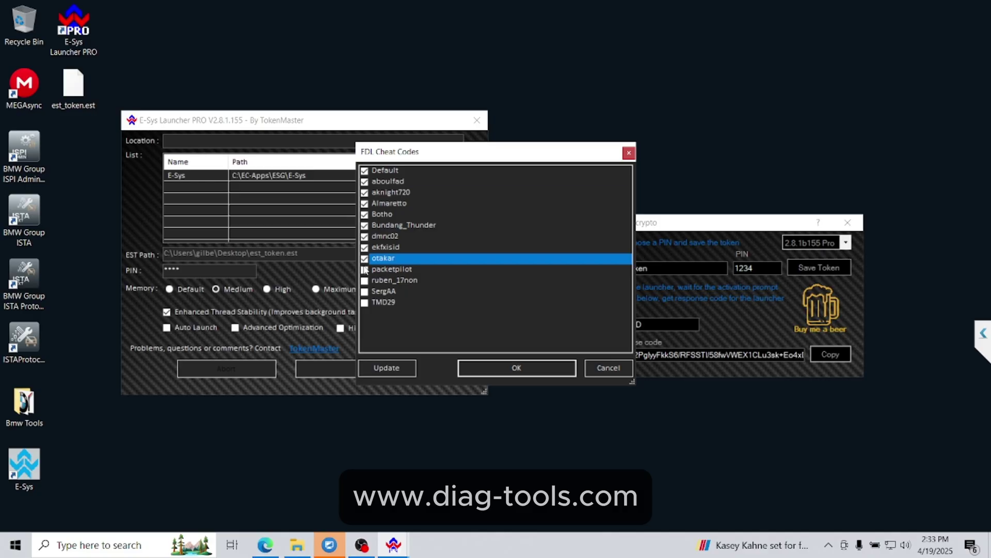
pyautogui.click(364, 269)
pyautogui.click(365, 280)
pyautogui.click(365, 291)
pyautogui.click(364, 302)
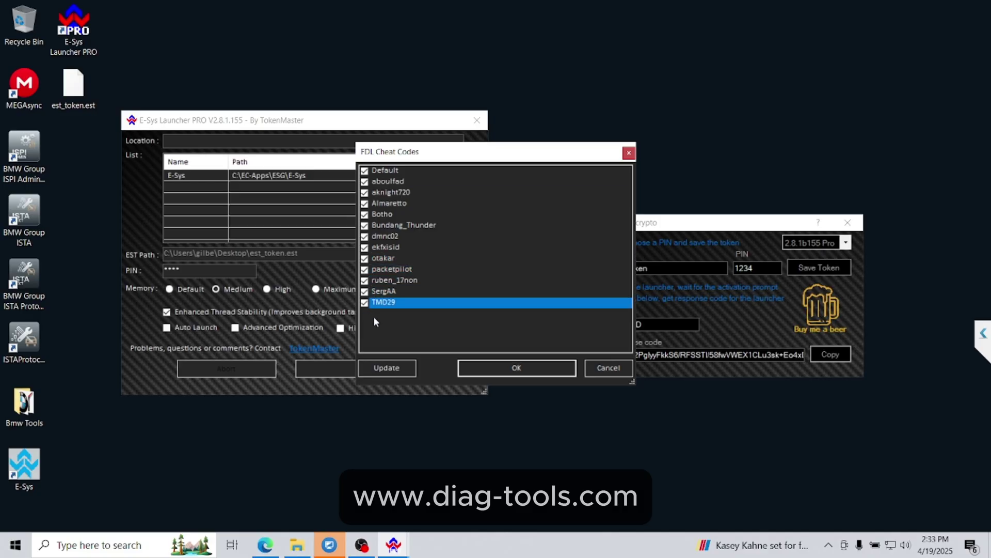
pyautogui.click(503, 372)
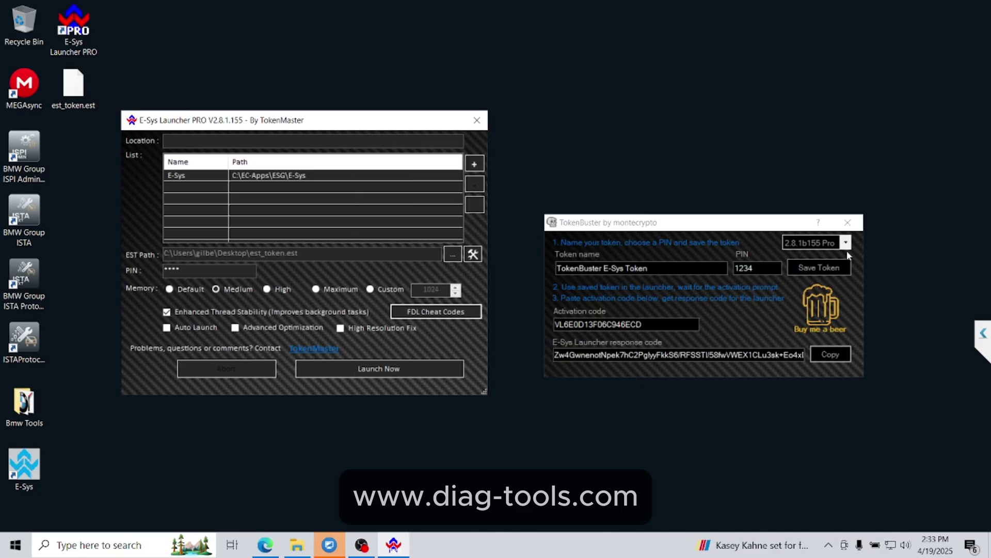
pyautogui.click(848, 222)
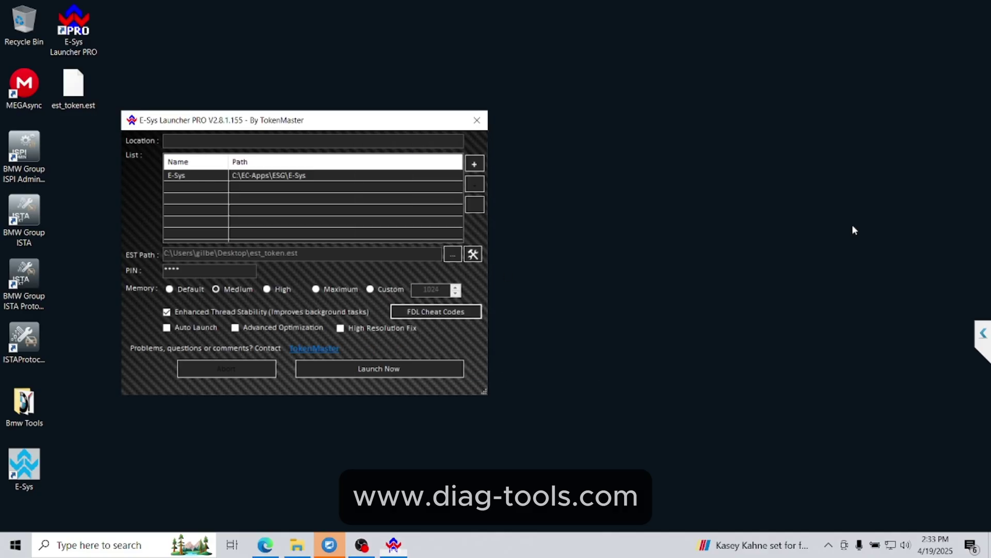
# - Launch E-Sys, grant Java private-network firewall access, and stop the close-applications warning recurring
pyautogui.click(376, 368)
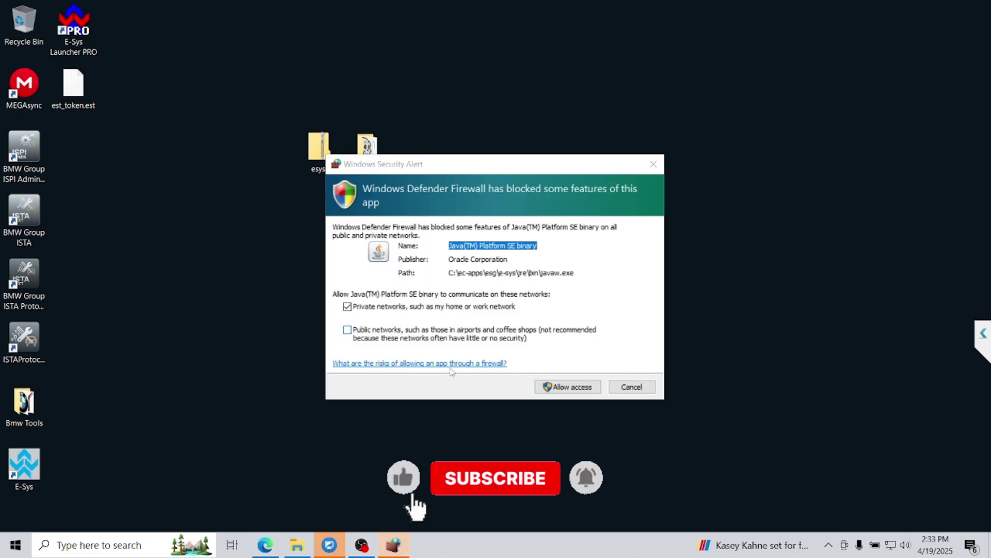
pyautogui.click(568, 386)
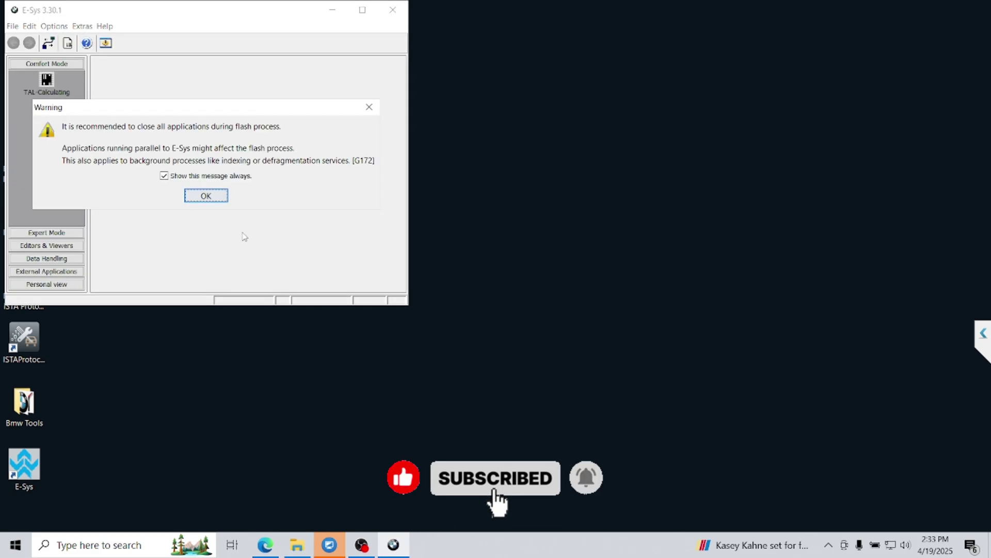
pyautogui.click(164, 175)
# - Dismiss the flash-process and CodingProperties warnings, accept default coding settings, and maximize E-Sys
pyautogui.click(206, 195)
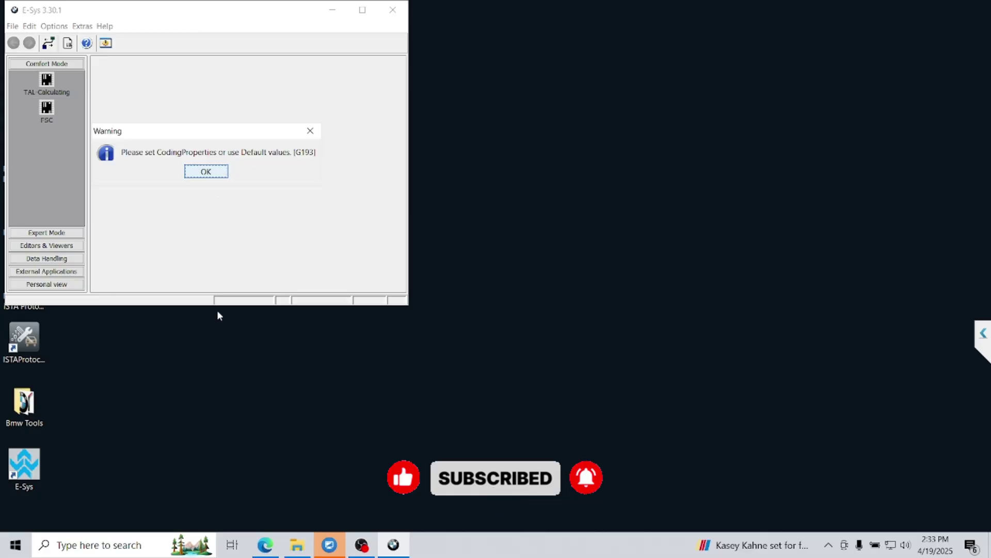
pyautogui.click(210, 173)
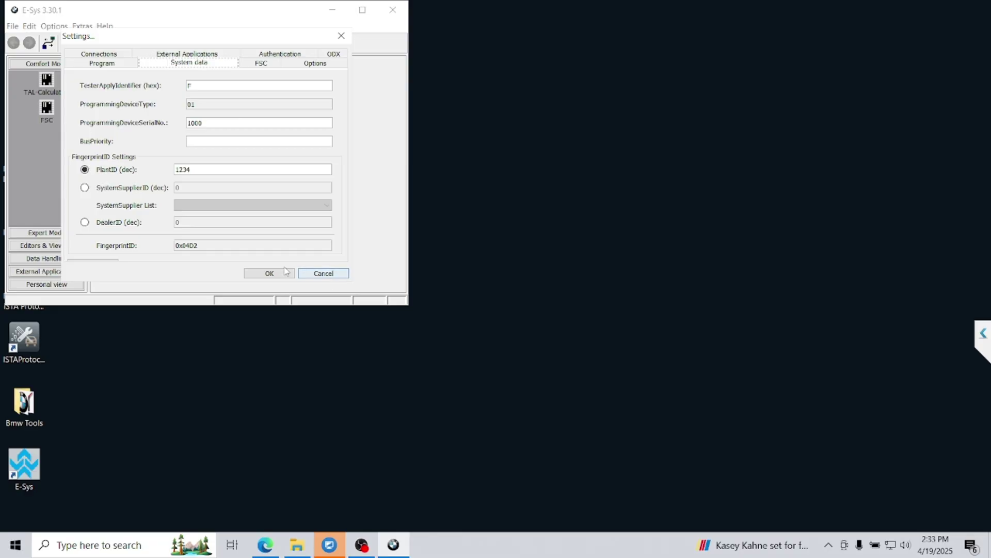
pyautogui.click(276, 274)
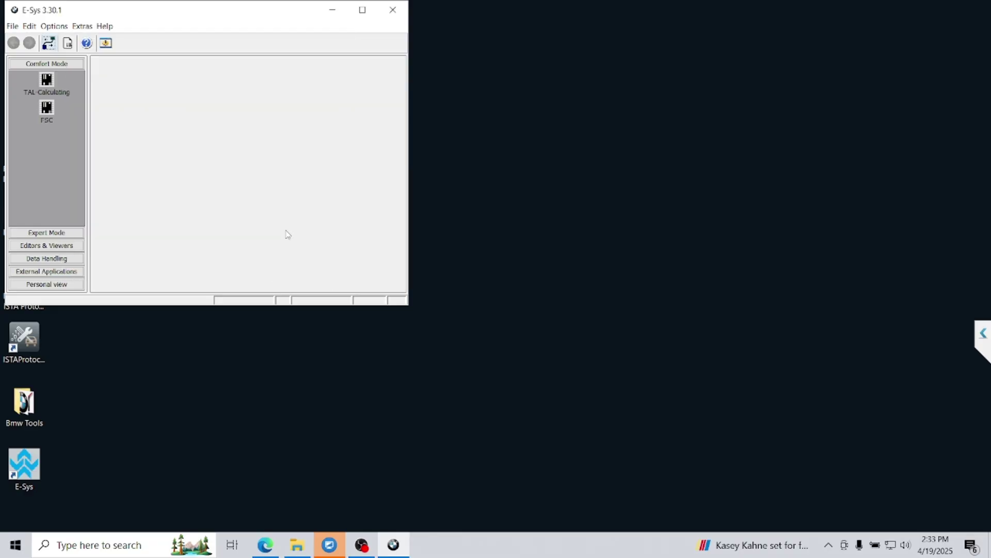
pyautogui.click(363, 10)
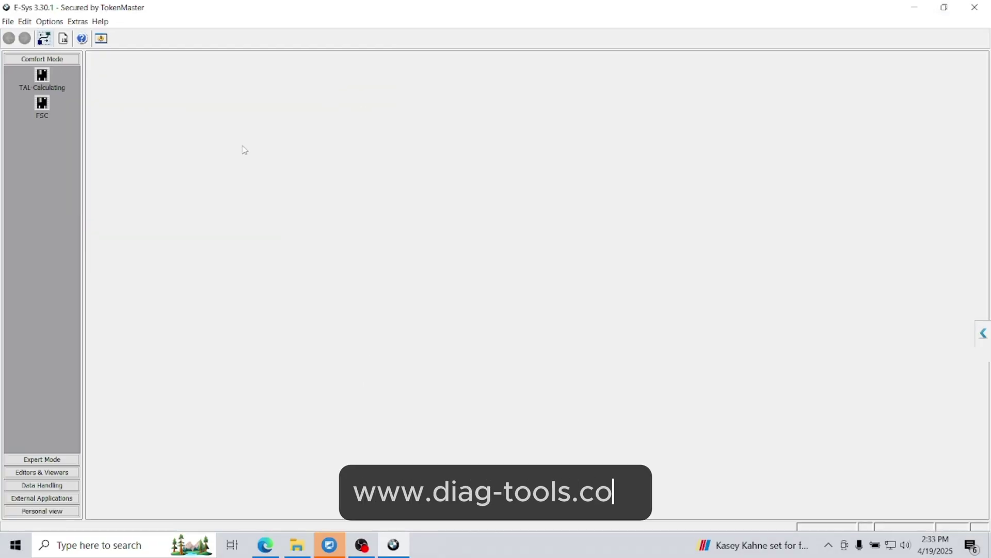
# - Close E-Sys, permanently delete both esys desktop folders, and go to BMW Group ISTA's file location
pyautogui.click(975, 8)
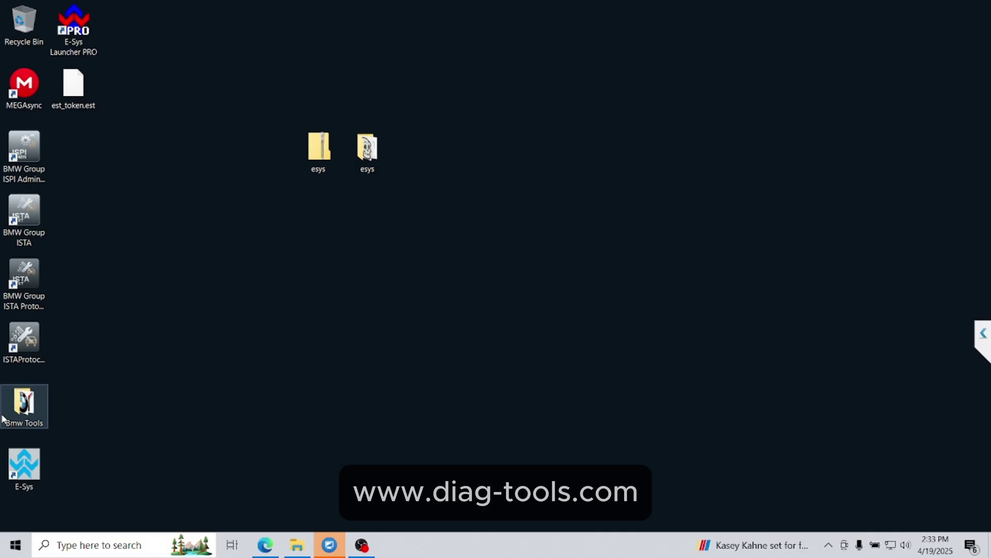
pyautogui.moveTo(431, 202); pyautogui.dragTo(265, 143)
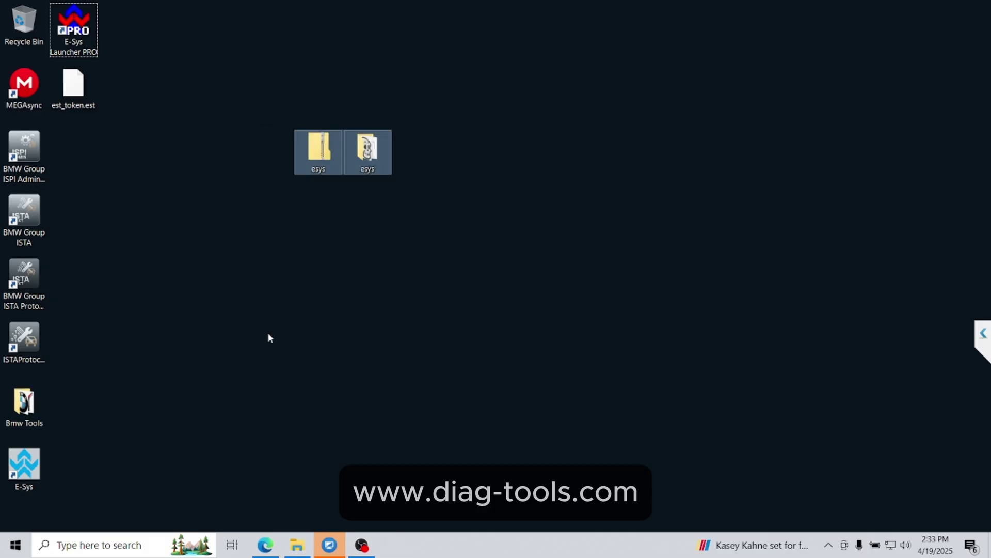
pyautogui.hotkey('shift', 'Delete')
pyautogui.press('Return')
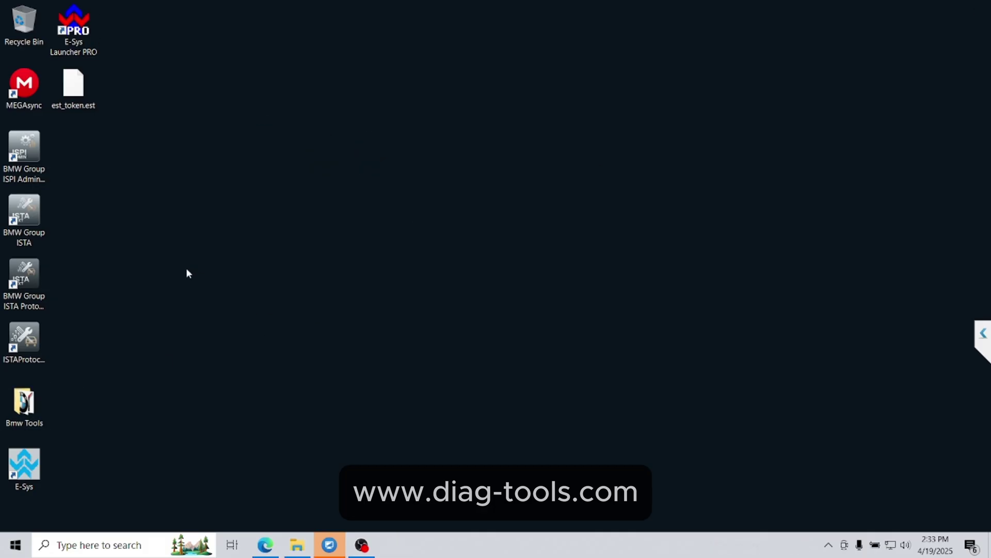
pyautogui.rightClick(28, 220)
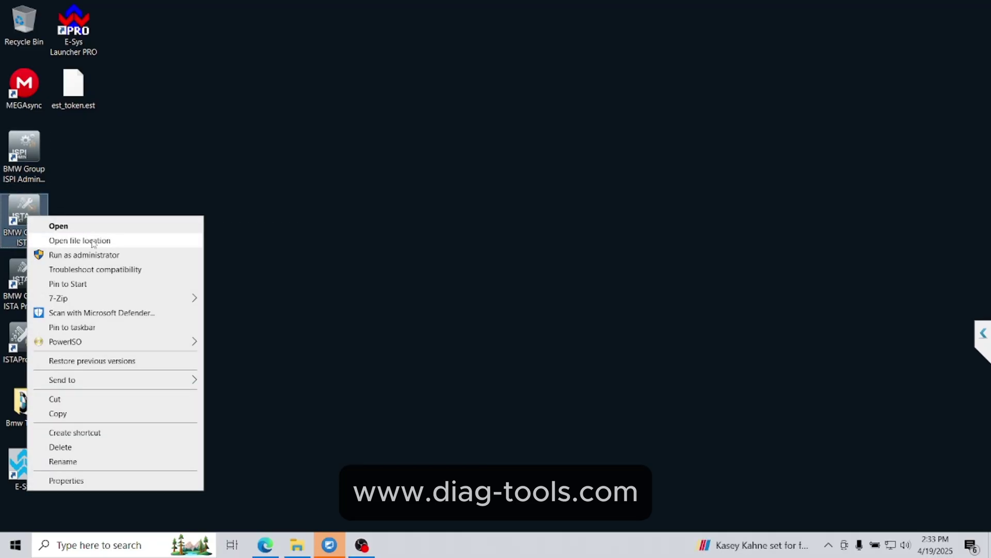
pyautogui.click(98, 241)
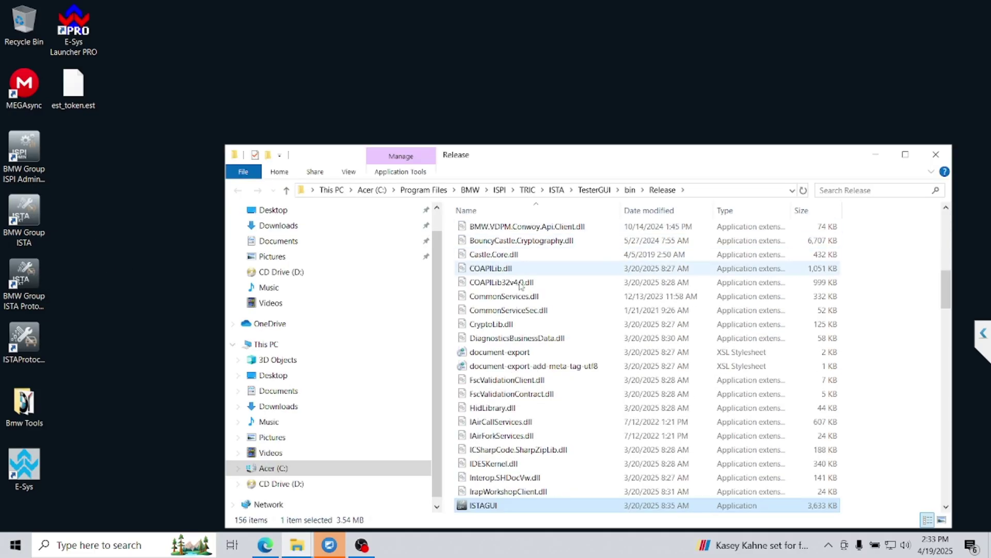
# - Browse to ISTA\PSdZ\data_swi\psdzdata, reveal its full path in the address bar, then close Explorer
pyautogui.click(631, 190)
pyautogui.click(557, 190)
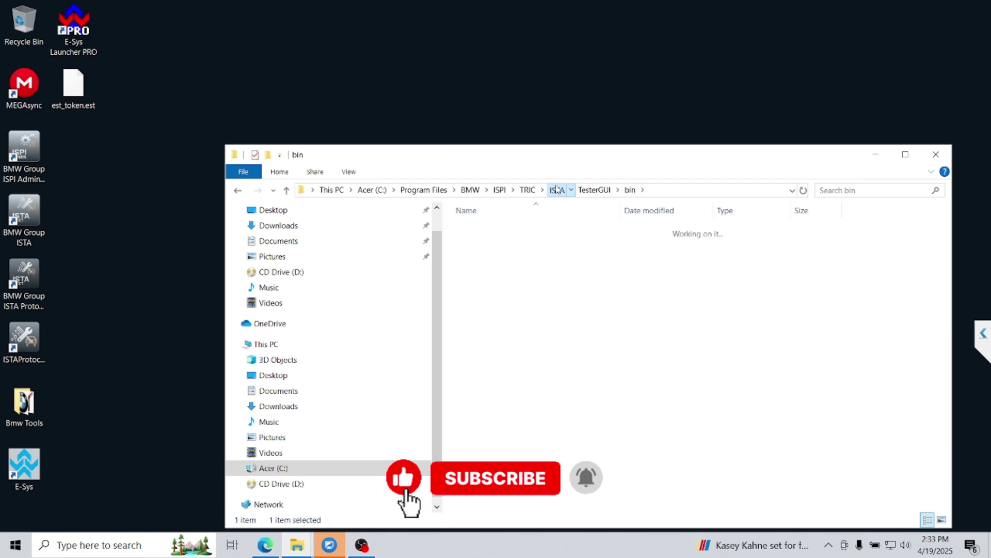
pyautogui.doubleClick(478, 449)
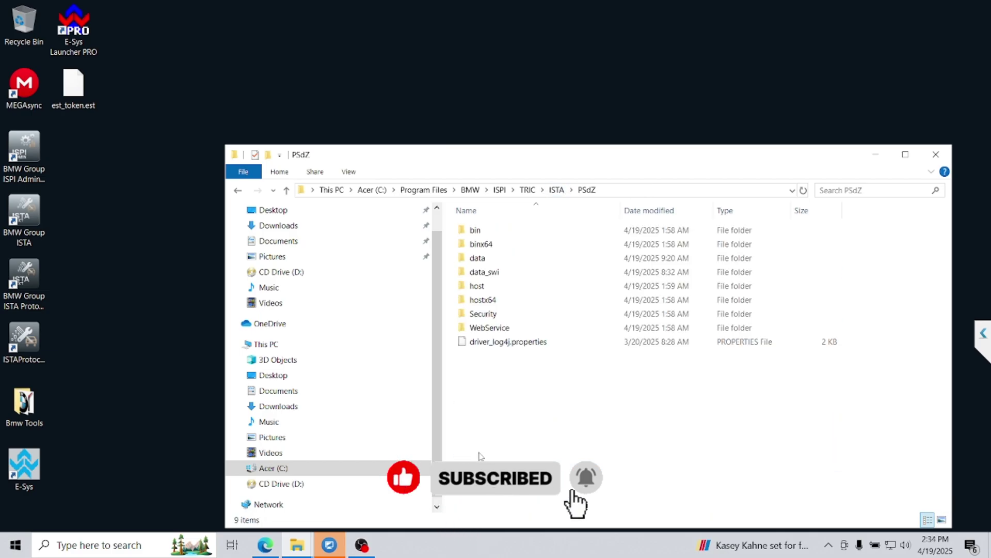
pyautogui.doubleClick(485, 272)
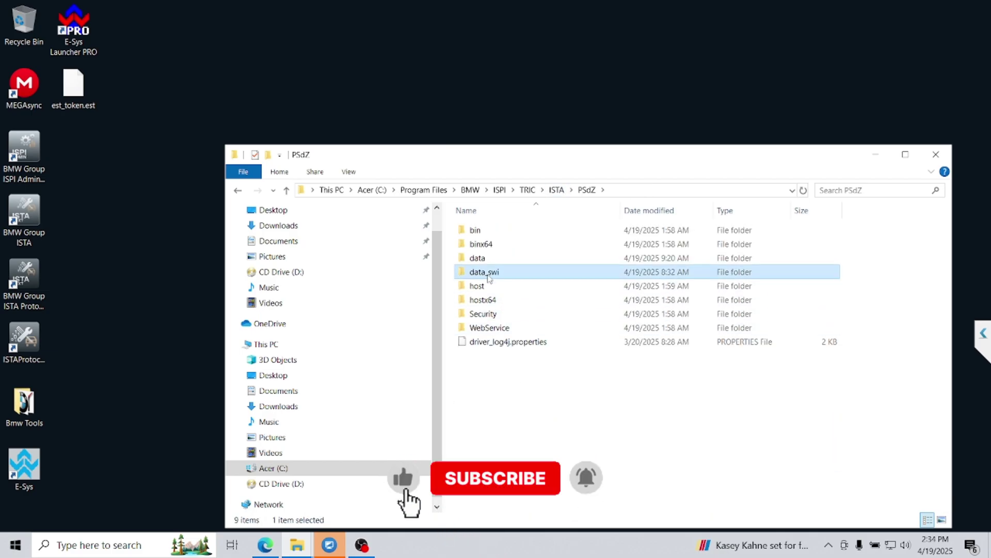
pyautogui.doubleClick(494, 232)
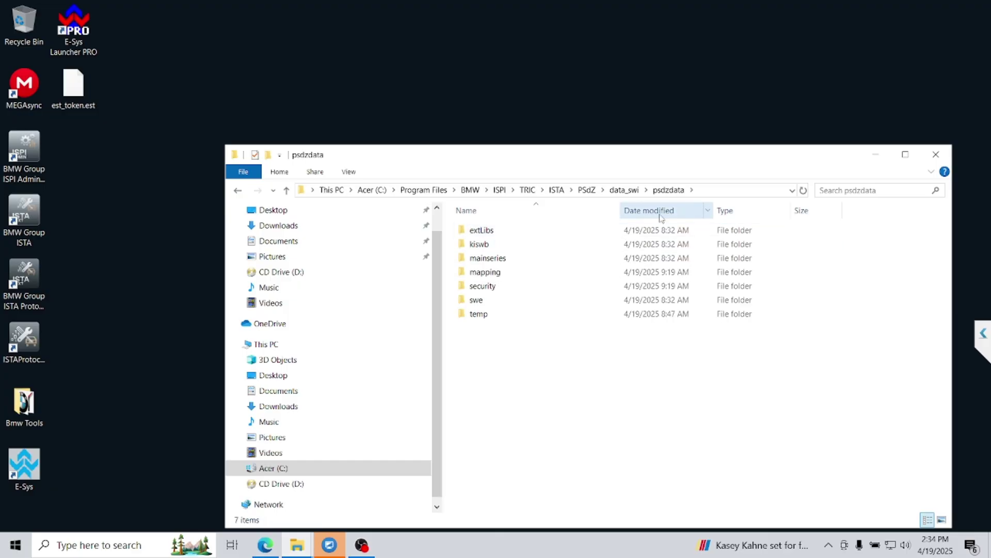
pyautogui.click(734, 190)
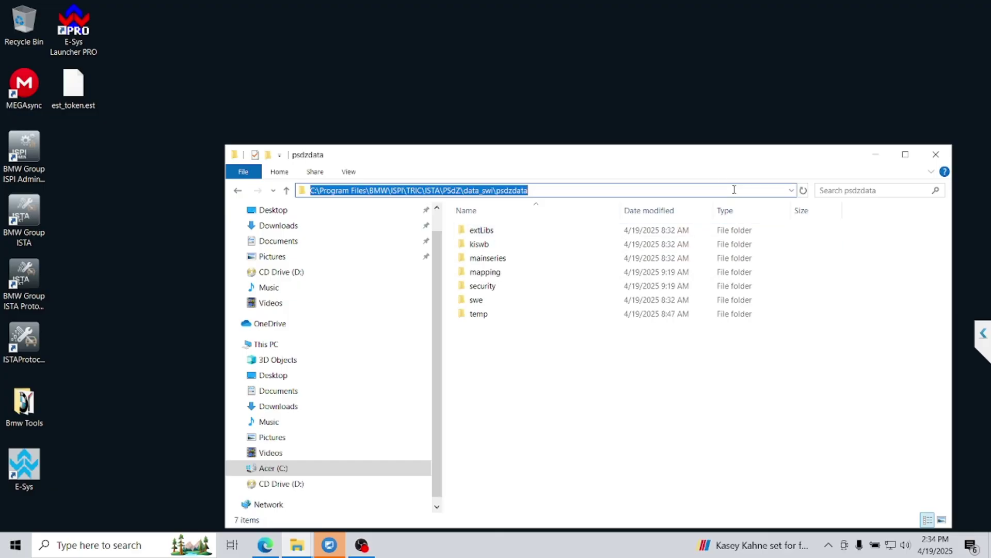
pyautogui.click(238, 190)
pyautogui.click(936, 154)
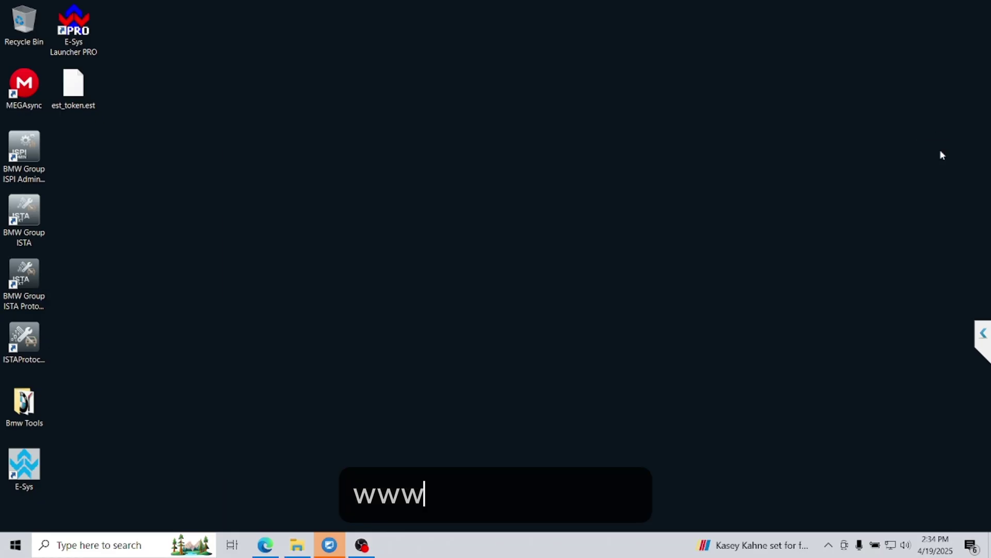
# - Create a new desktop text document containing the mklink /J command for C:\Data\psdzdata, and select it
pyautogui.rightClick(394, 103)
pyautogui.moveTo(444, 208)
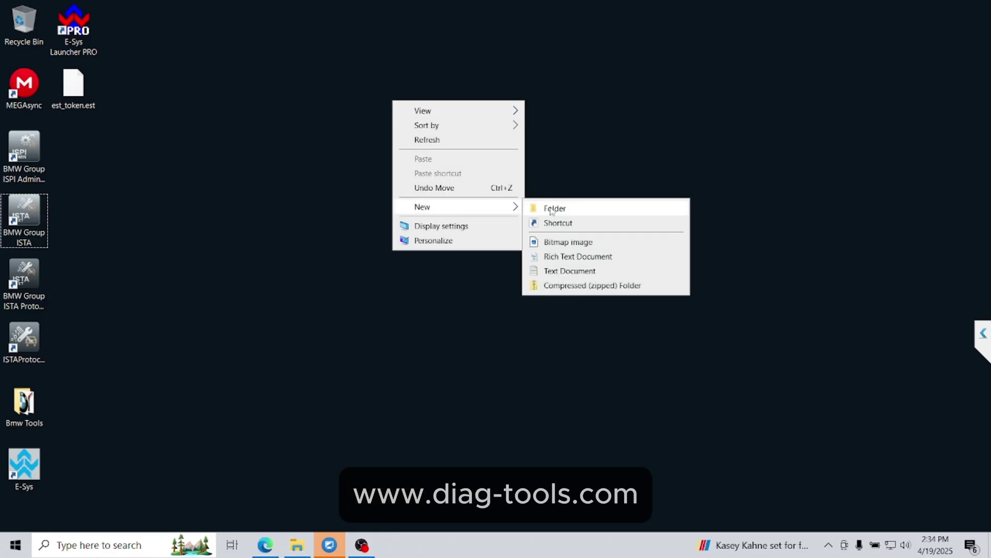
pyautogui.press('Return')
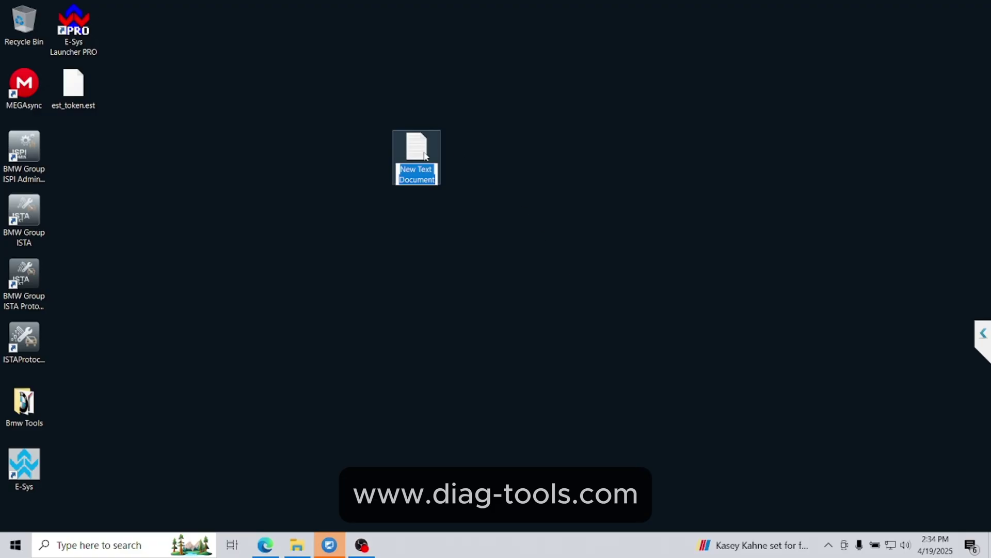
pyautogui.doubleClick(417, 149)
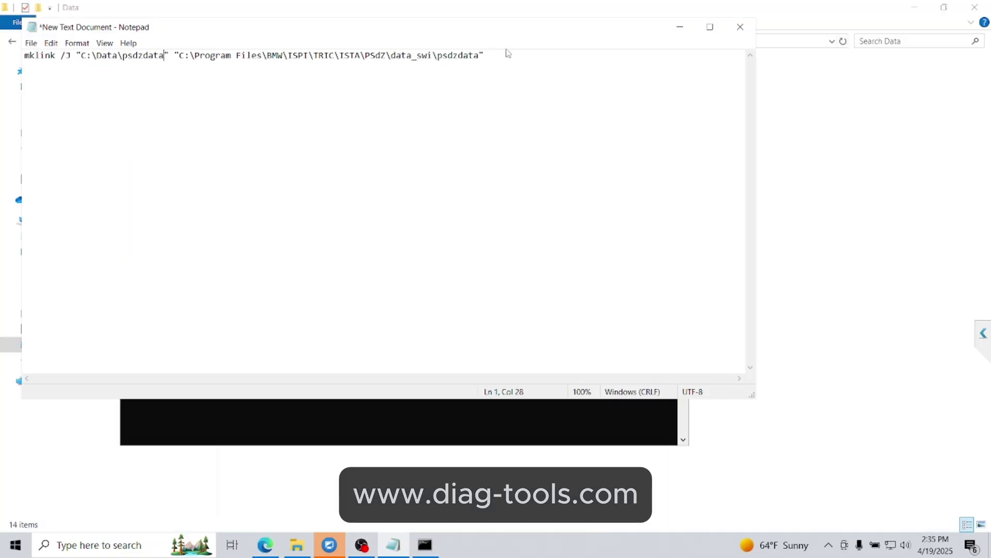
pyautogui.click(501, 55)
pyautogui.hotkey('ctrl', 'a')
pyautogui.hotkey('ctrl', 'c')
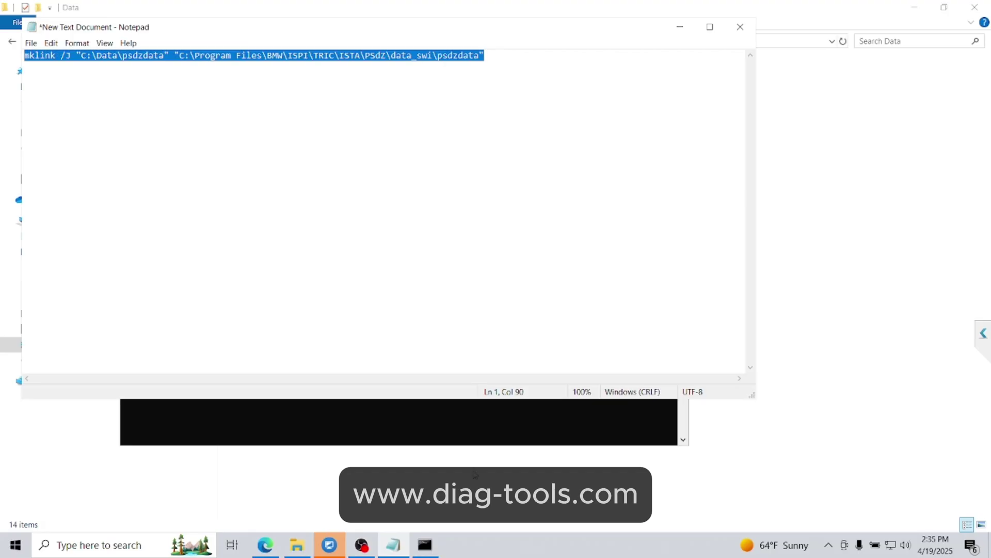
pyautogui.click(15, 545)
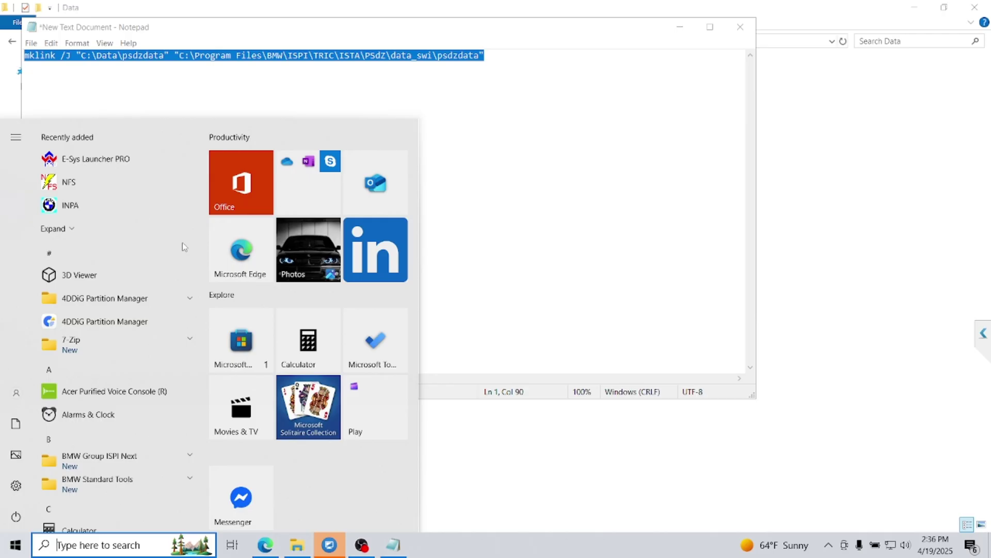
# - Start Command Prompt as administrator via a 'cmd' search
pyautogui.write('cmd')
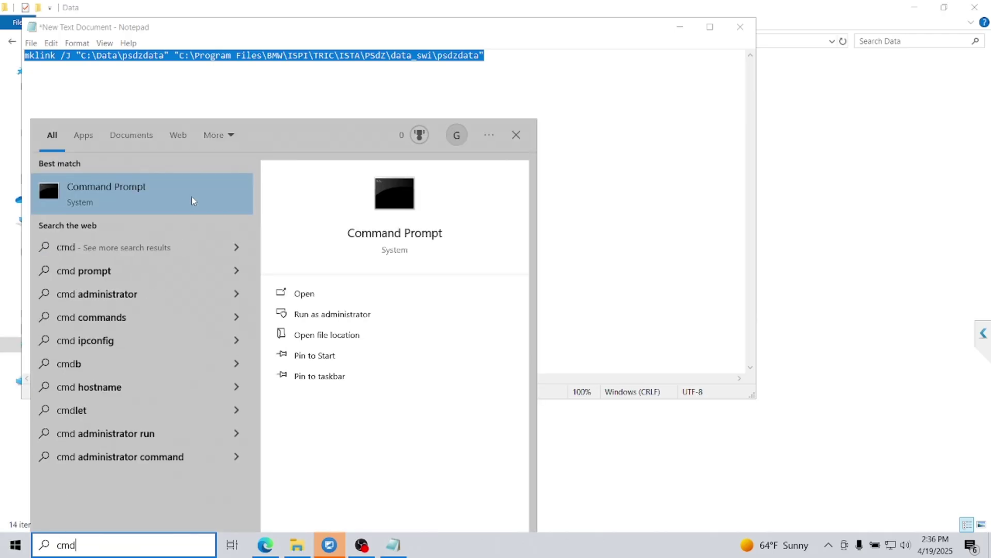
pyautogui.rightClick(193, 200)
pyautogui.click(221, 206)
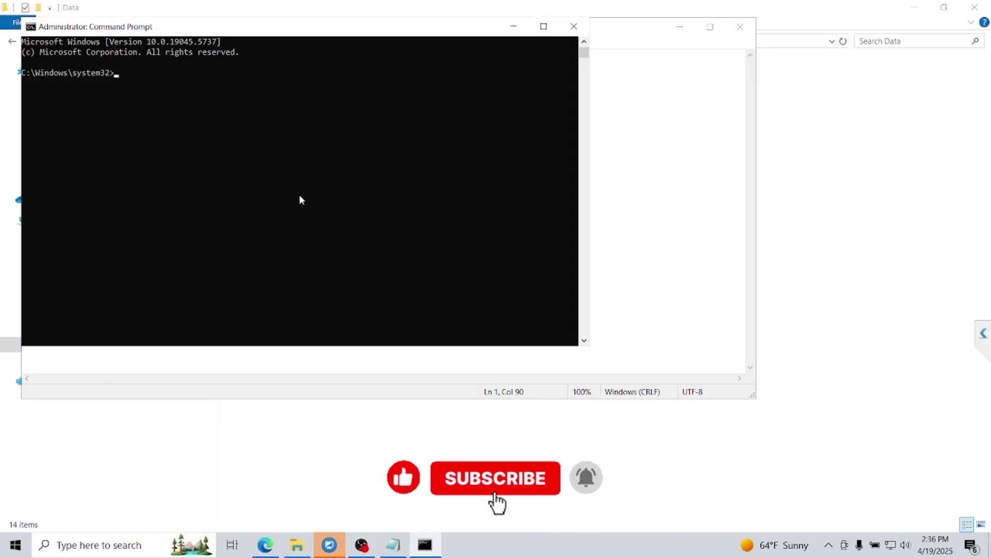
pyautogui.moveTo(451, 32); pyautogui.dragTo(478, 126)
# - Paste and run the mklink command to create the junction, review the output, and close the console
pyautogui.hotkey('ctrl', 'v')
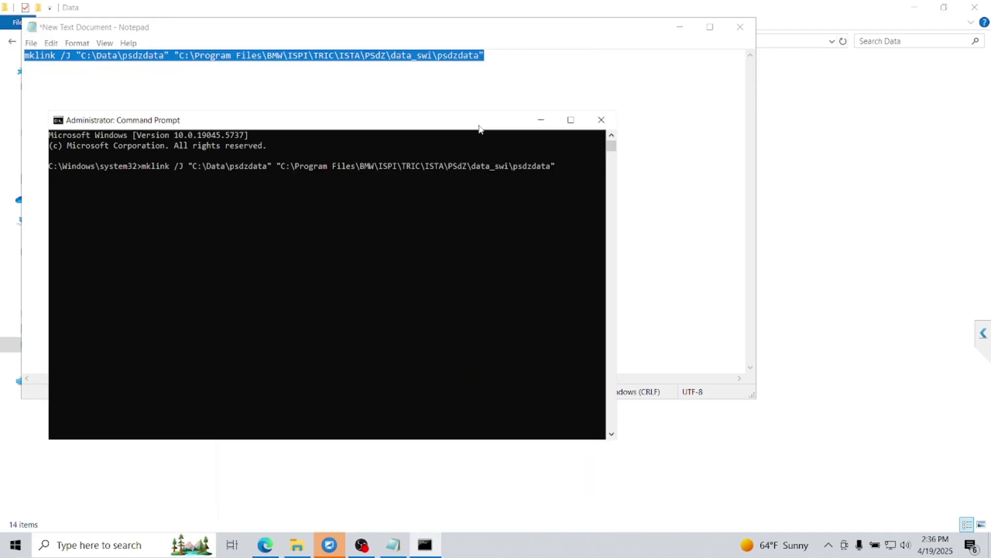
pyautogui.press('Return')
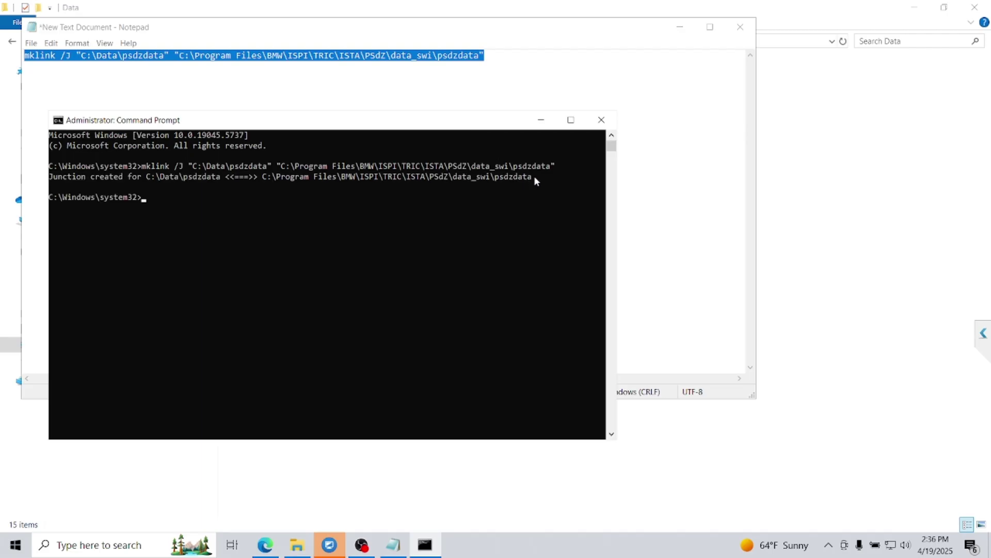
pyautogui.moveTo(533, 177); pyautogui.dragTo(262, 177)
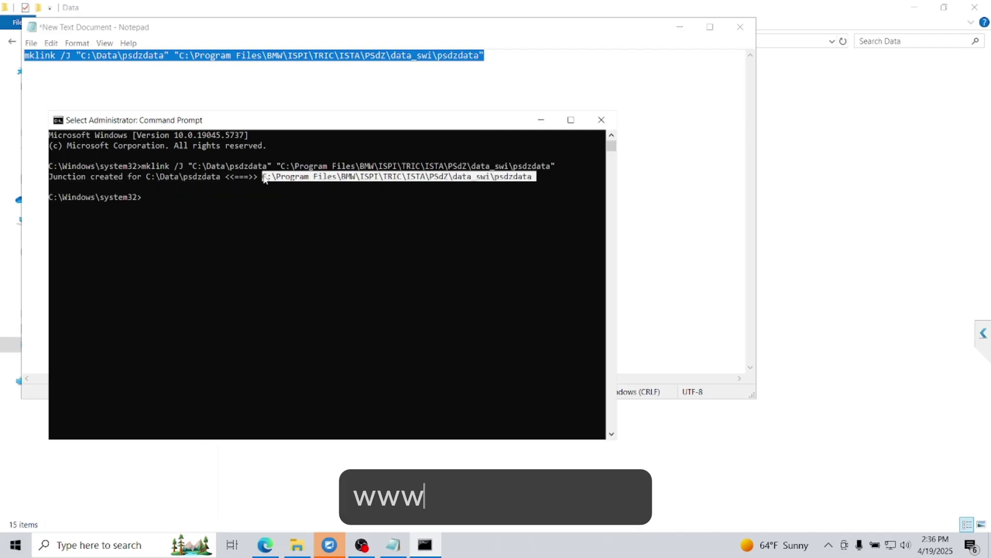
pyautogui.click(253, 176)
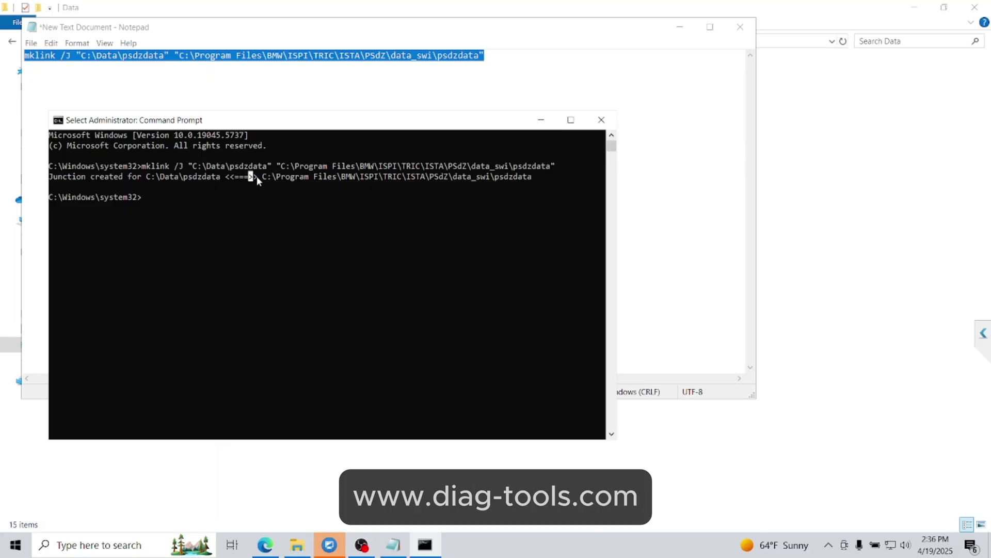
pyautogui.moveTo(256, 176); pyautogui.dragTo(38, 181)
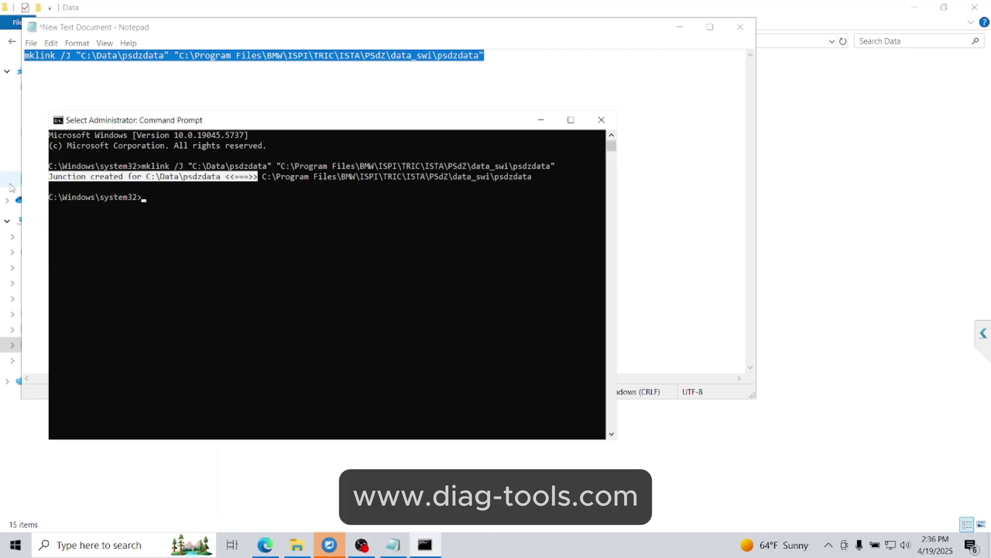
pyautogui.click(186, 206)
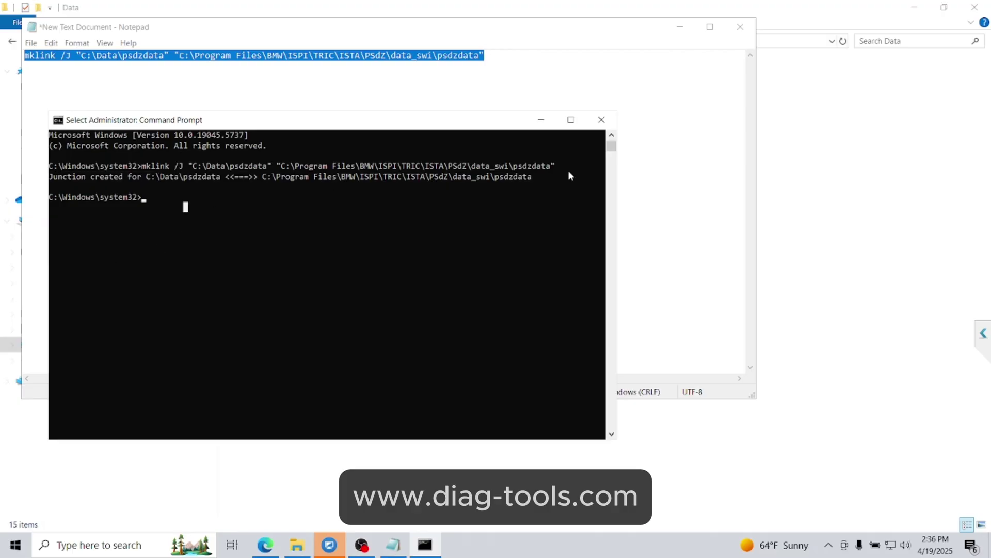
pyautogui.click(601, 119)
# - Discard the Notepad draft, open C:\Data\psdzdata to verify its seven ISTA subfolders, then close Explorer
pyautogui.click(740, 27)
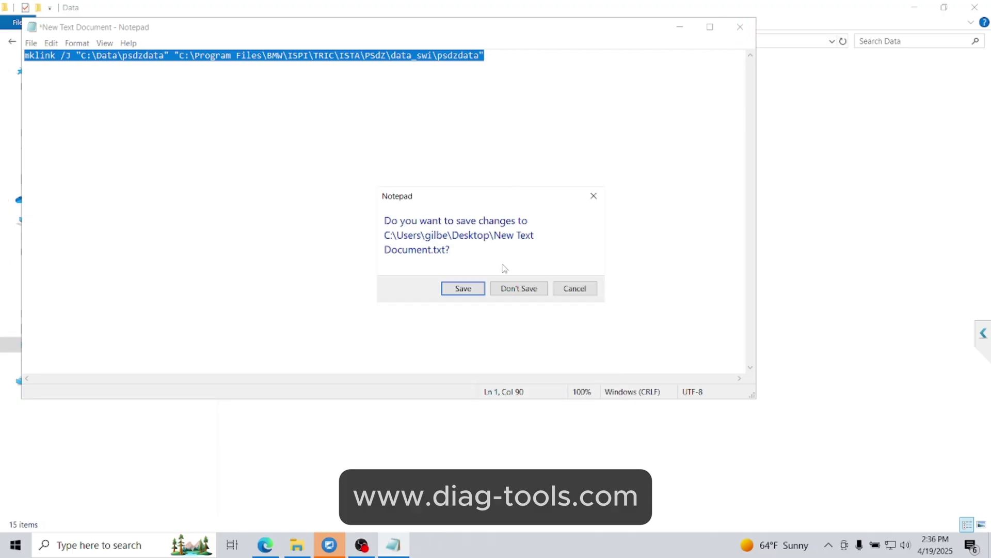
pyautogui.click(519, 288)
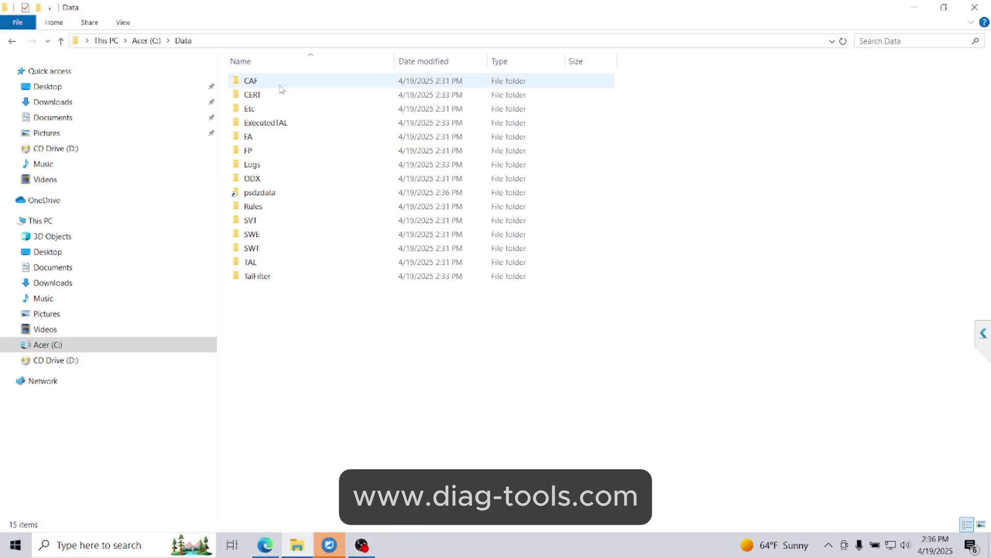
pyautogui.click(277, 194)
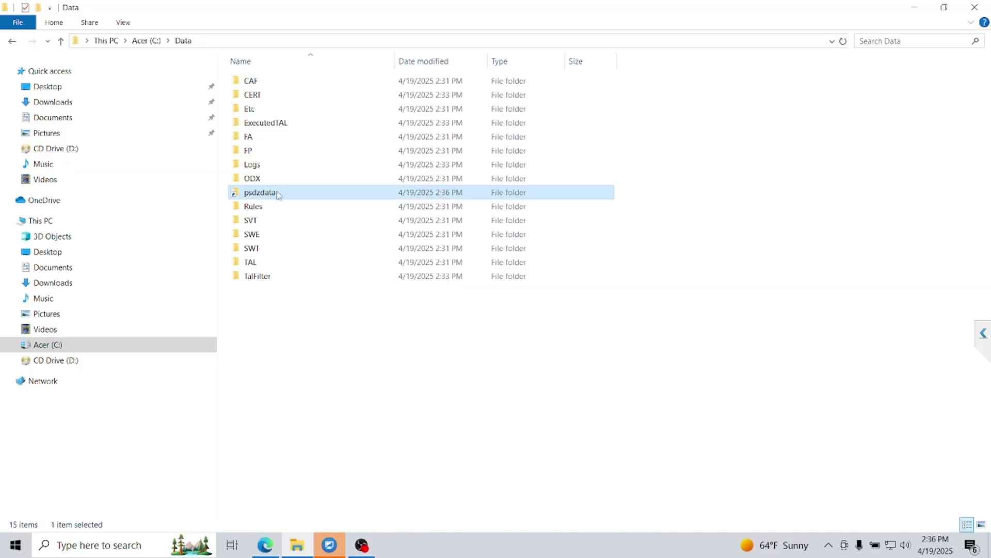
pyautogui.doubleClick(248, 194)
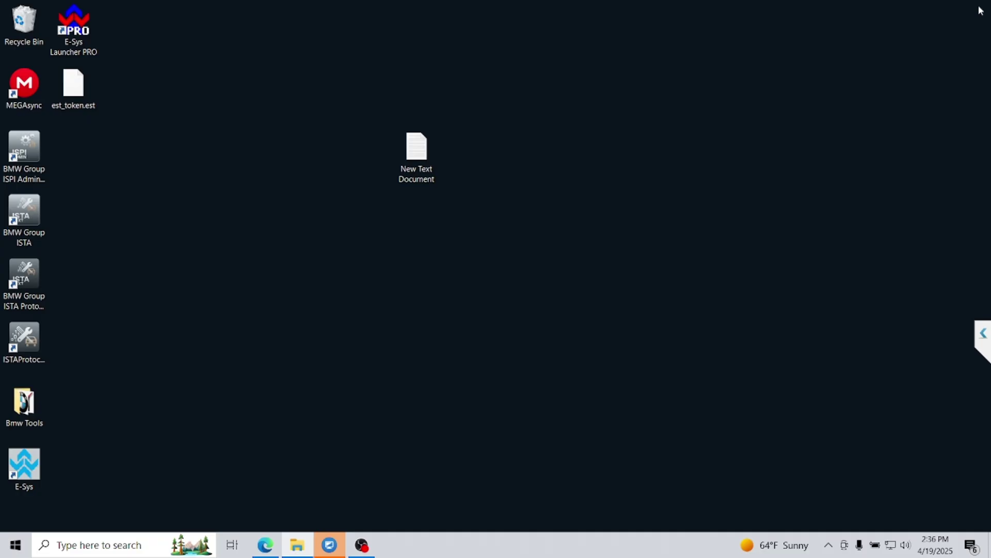
pyautogui.click(974, 6)
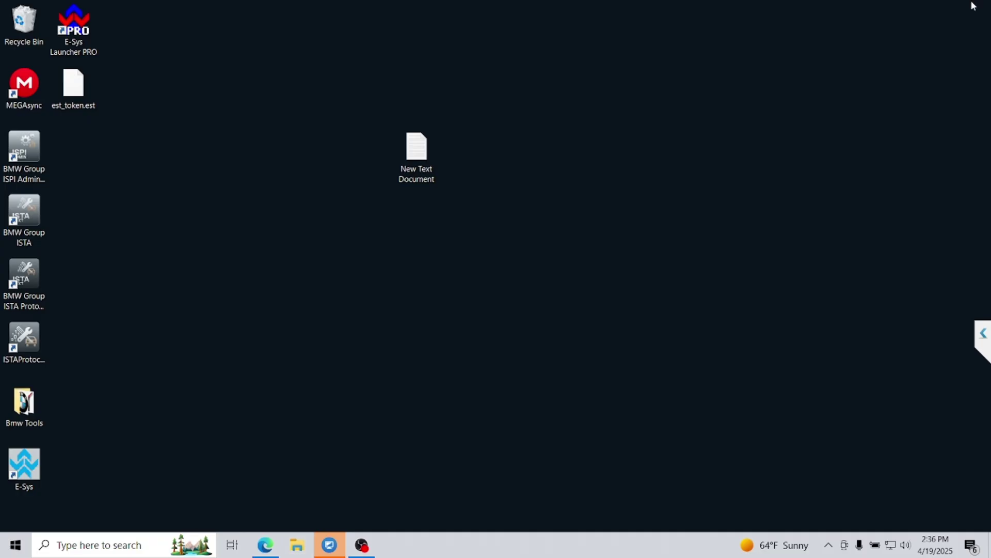
# - Reopen E-Sys Launcher PRO from its desktop icon and start Launch Now
pyautogui.doubleClick(85, 33)
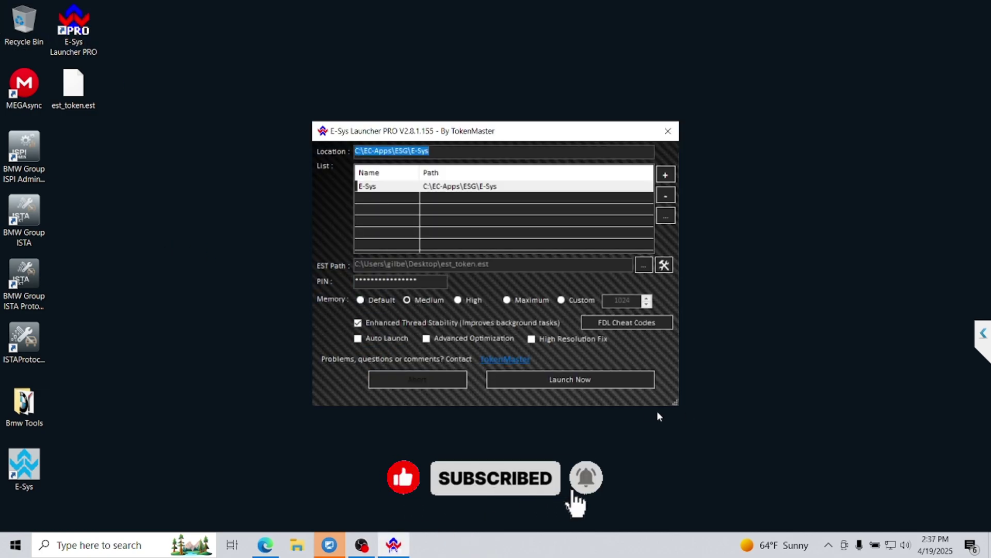
pyautogui.click(543, 380)
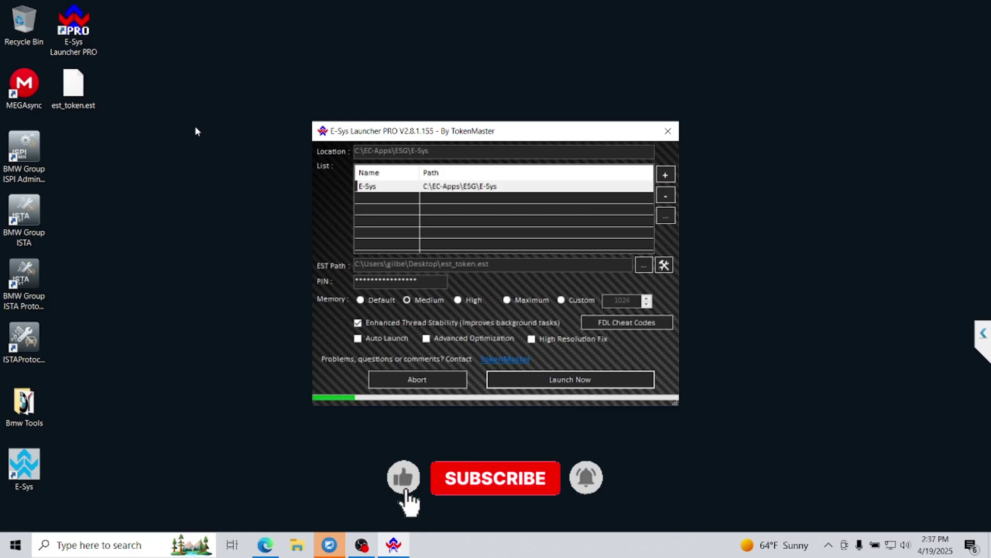